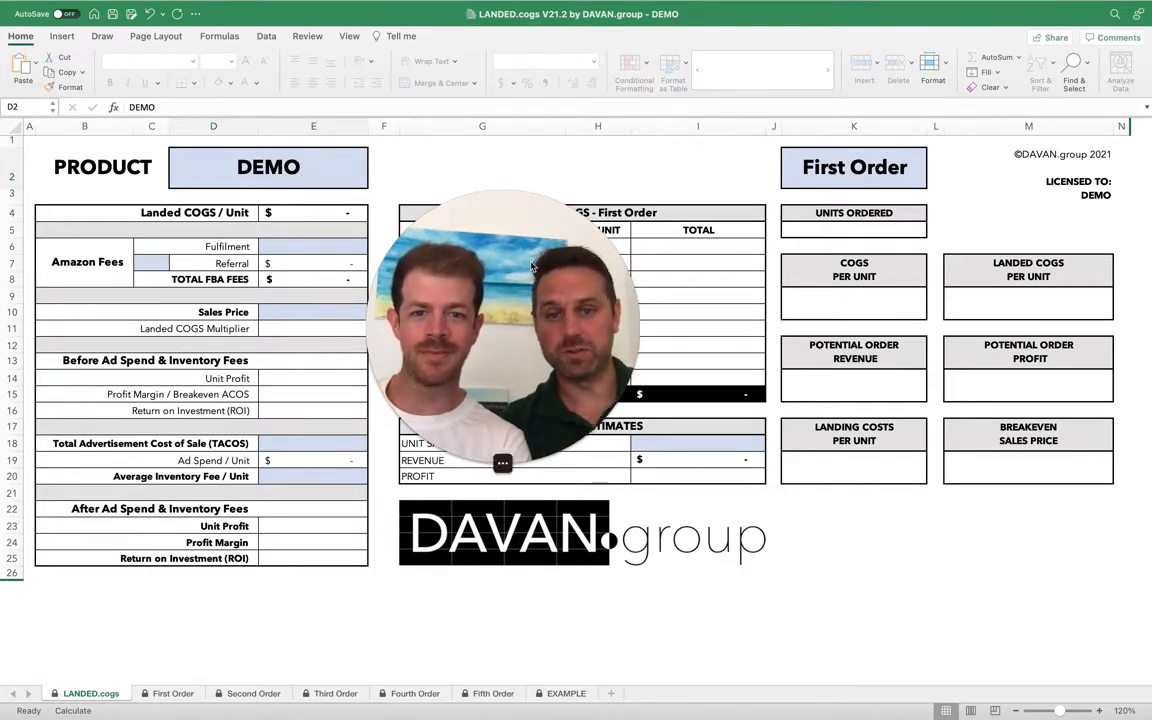
Review the LANDED.cogs summary sheet and open the First Order sheet.
mouse_move(532, 266)
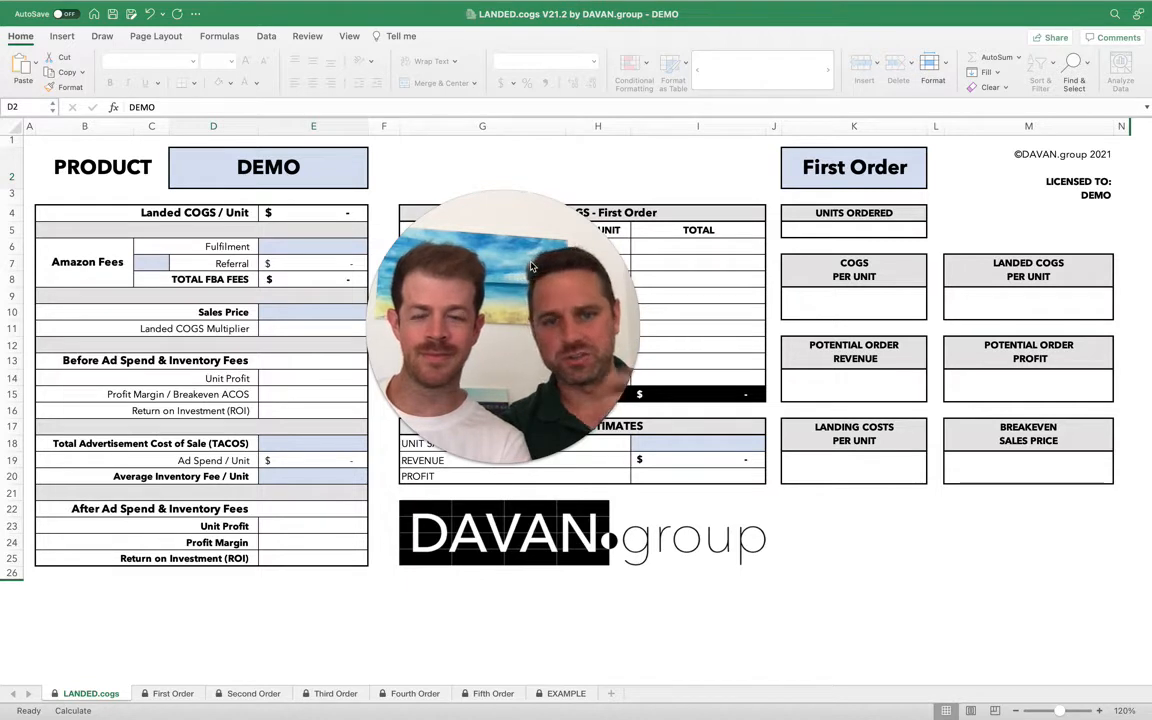
left_click(461, 468)
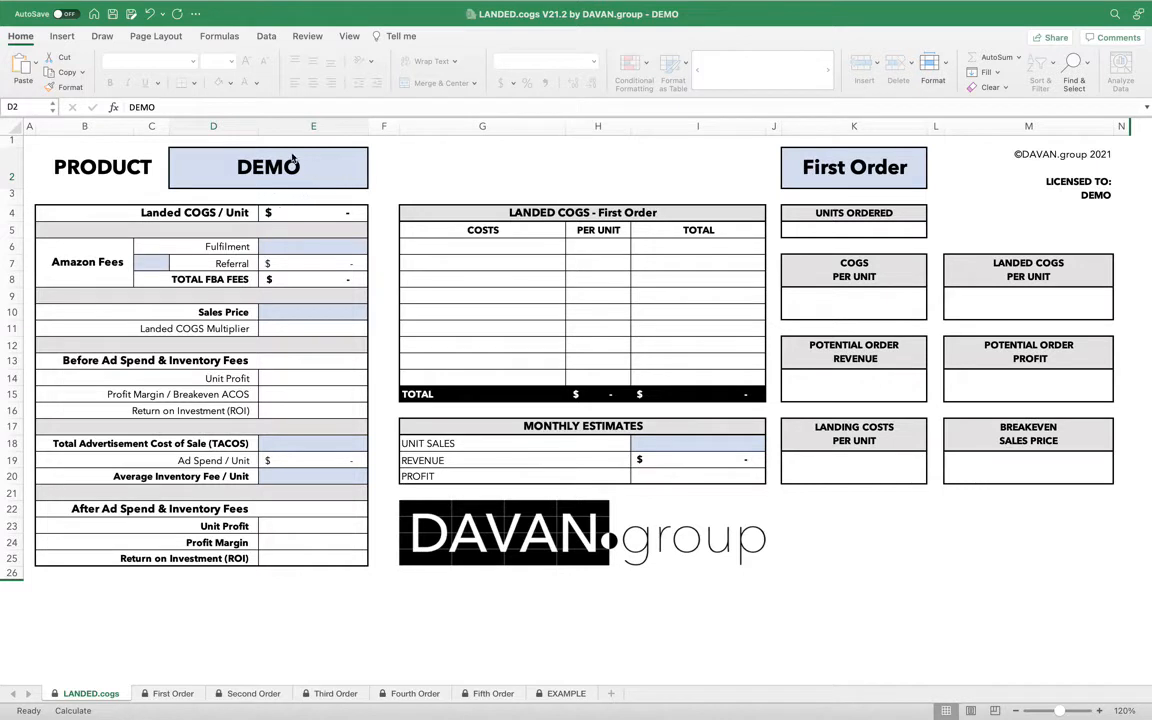
left_click(268, 182)
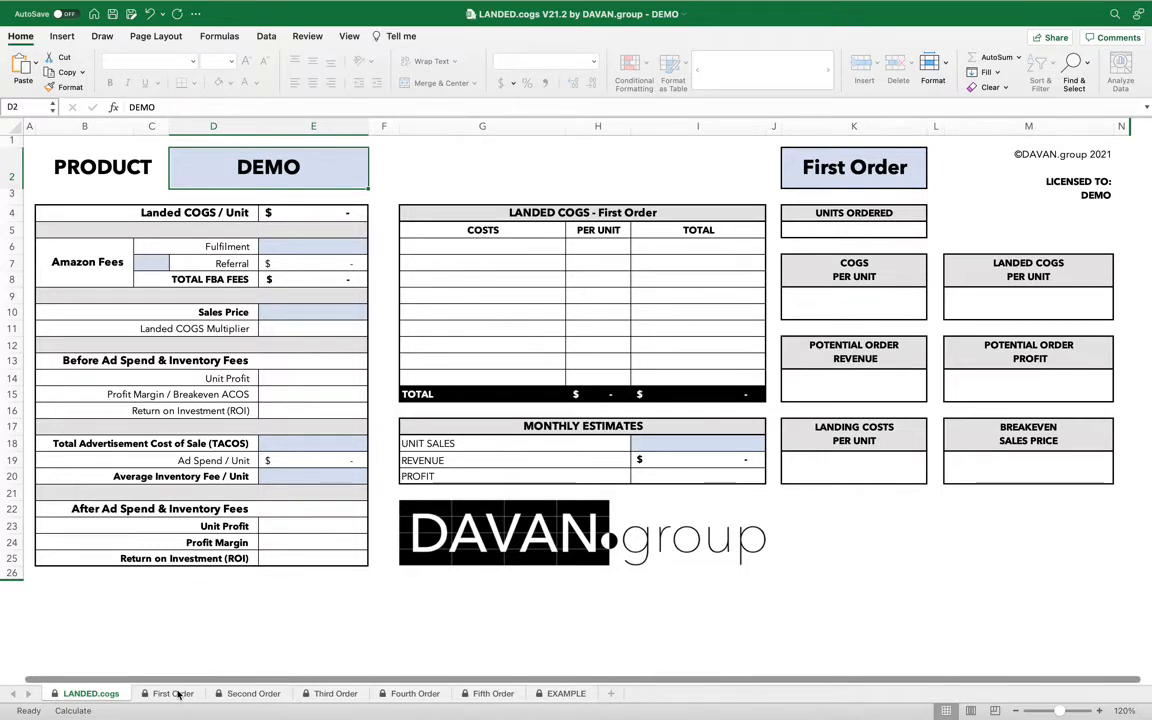
left_click(165, 694)
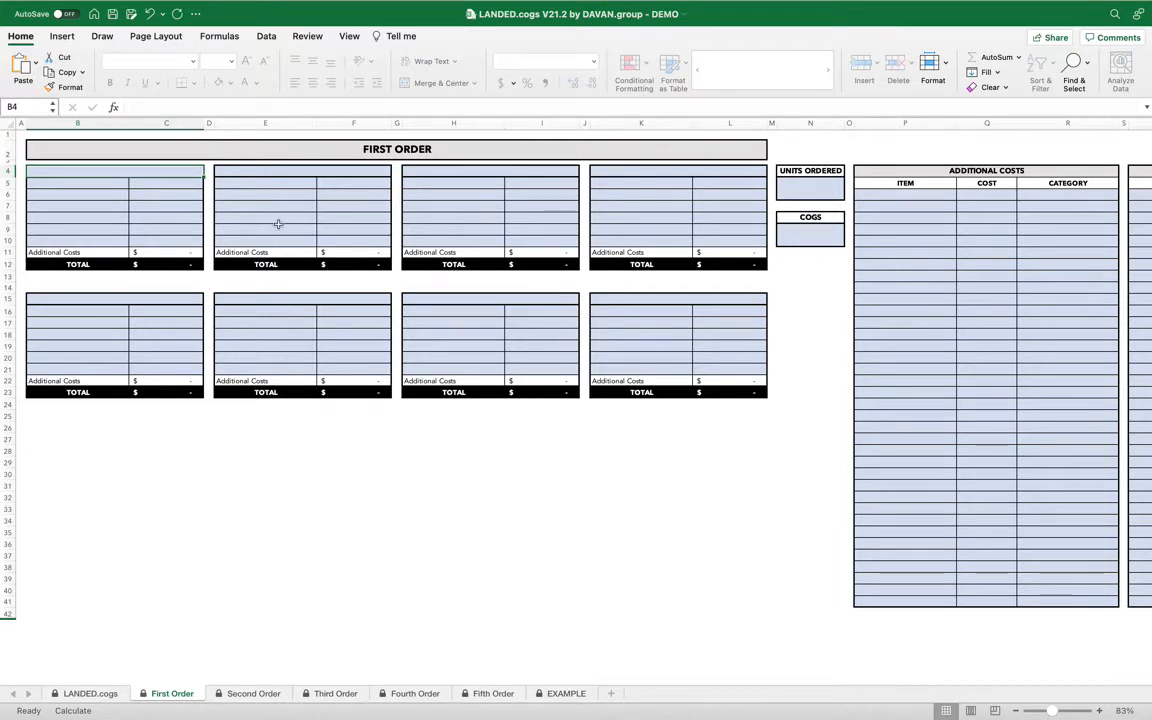
Open the EXAMPLE sheet and copy its example data into the First Order sheet.
left_click(566, 694)
scroll(224, 496, "left", 5)
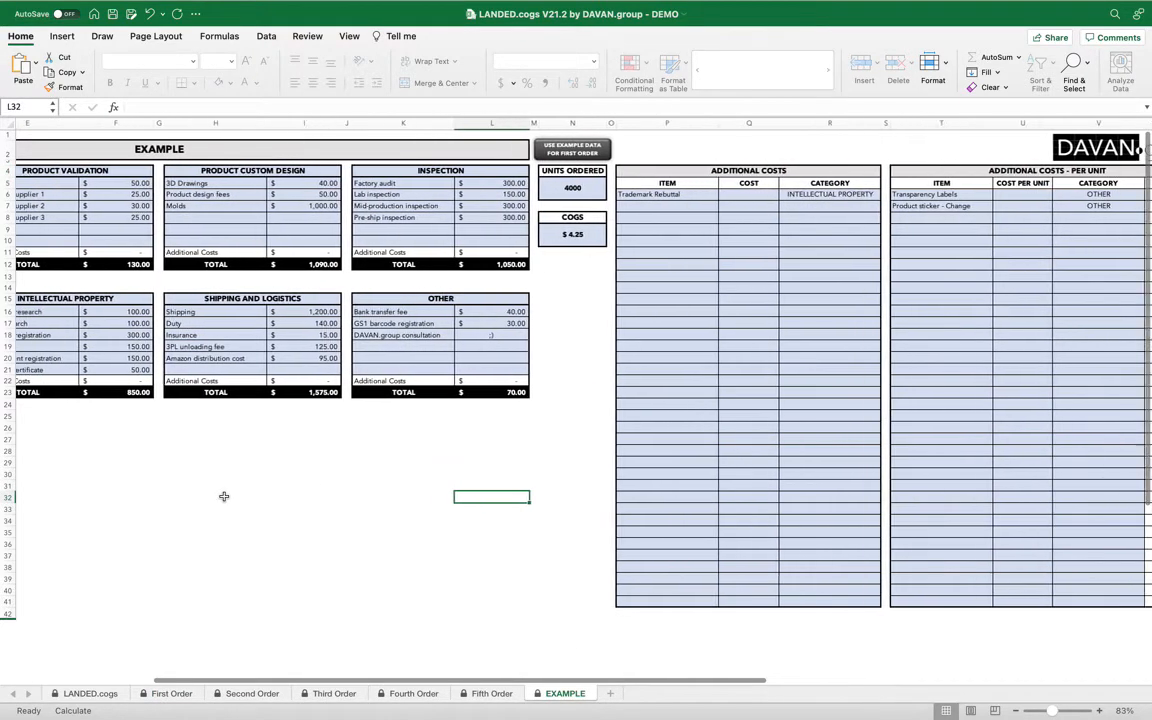
scroll(224, 496, "left", 2)
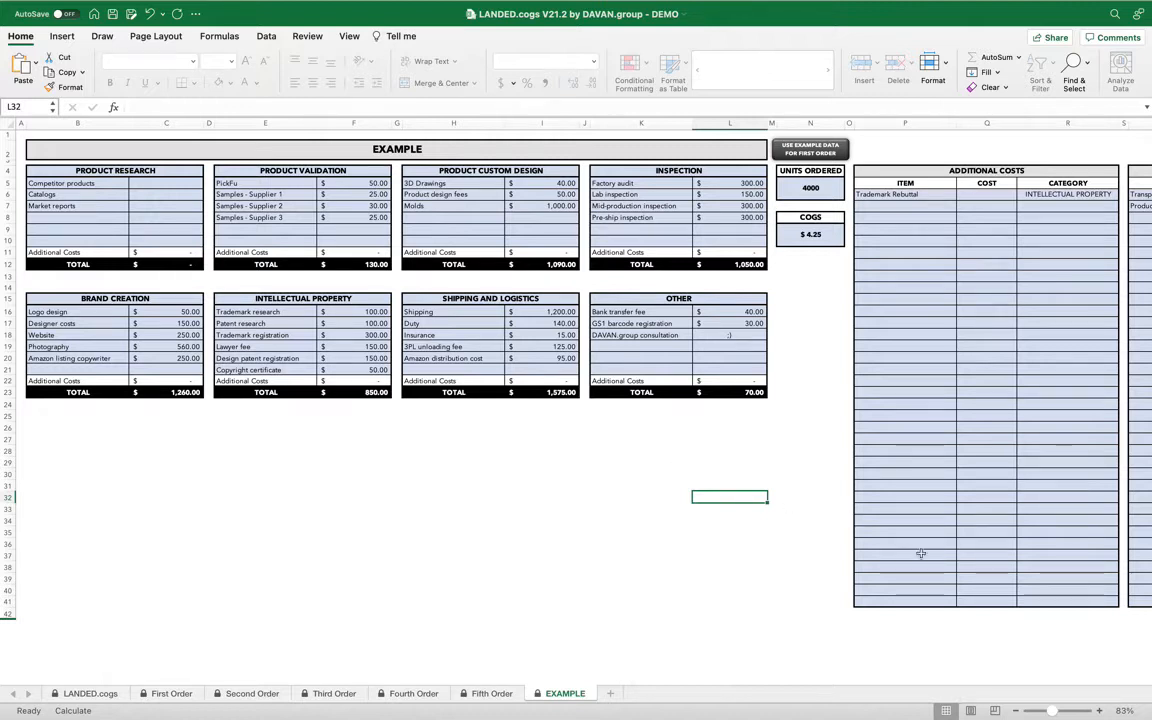
left_click(1101, 711)
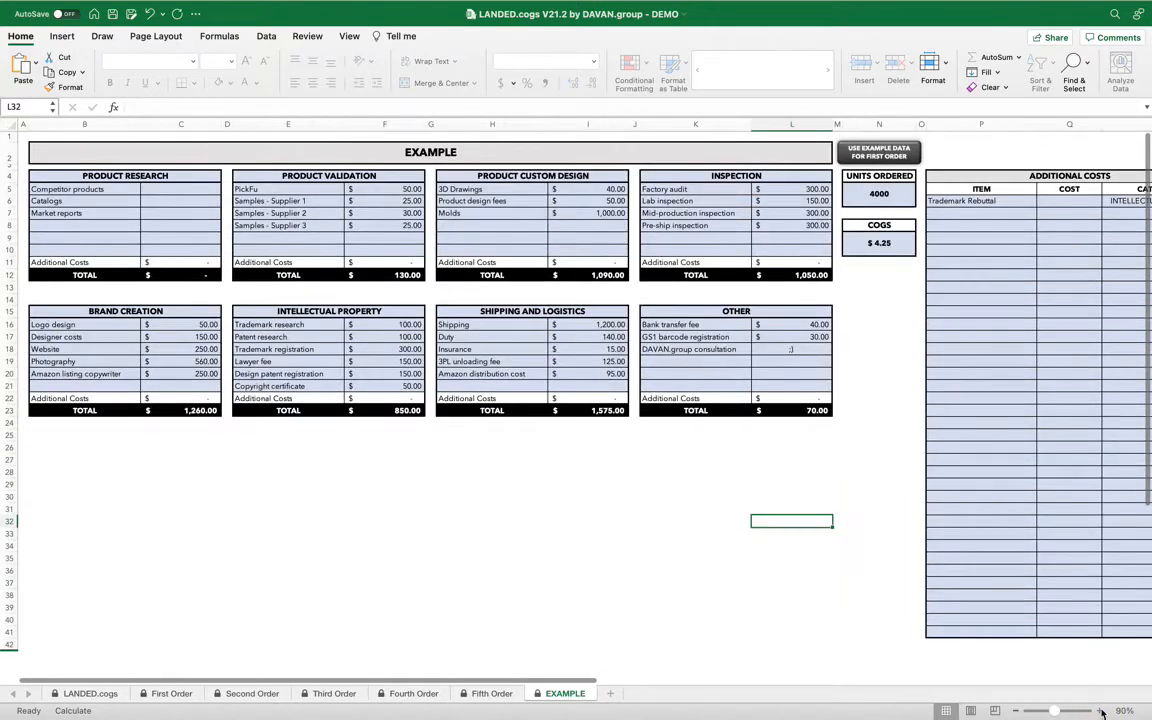
left_click(1101, 711)
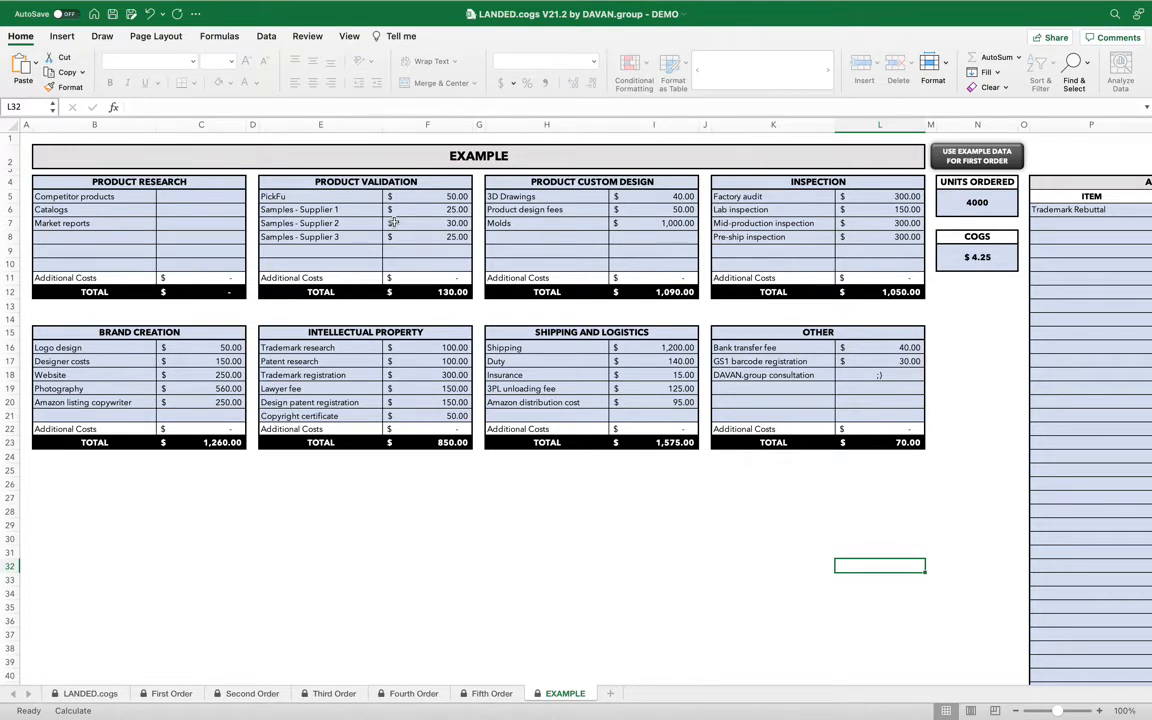
left_click(985, 160)
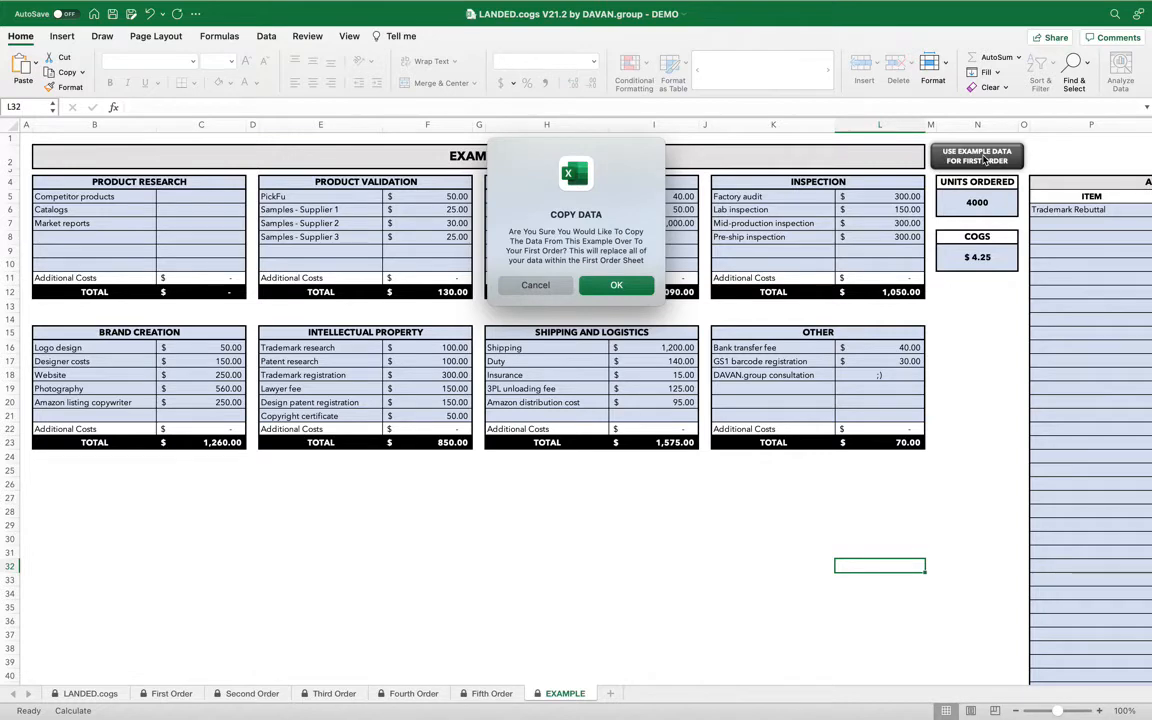
left_click(598, 287)
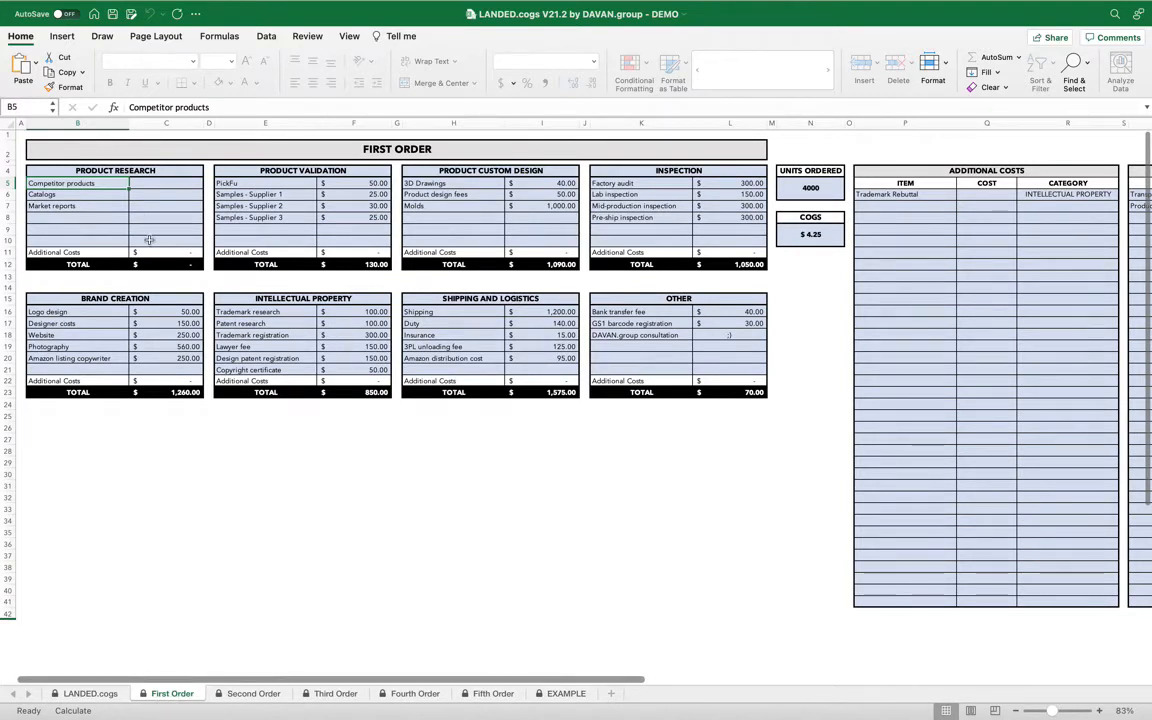
Enter Product Research costs of 120, 25 and 30 for competitor products, catalogs and market reports.
left_click(177, 186)
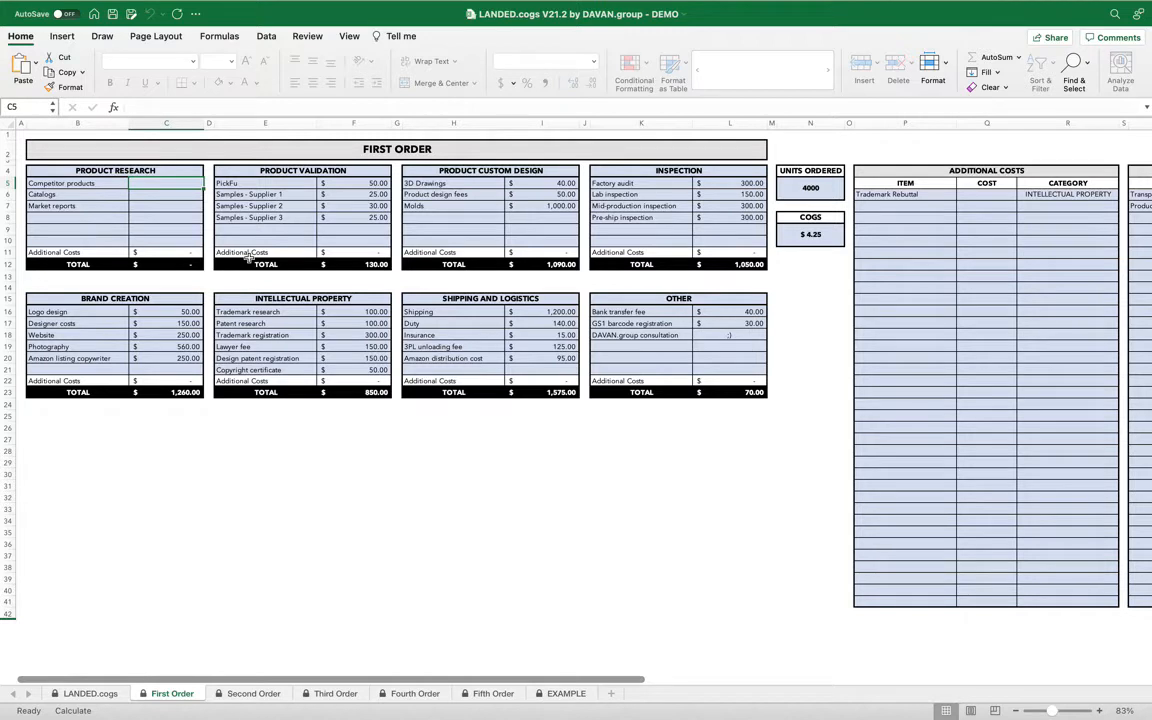
left_click(57, 168)
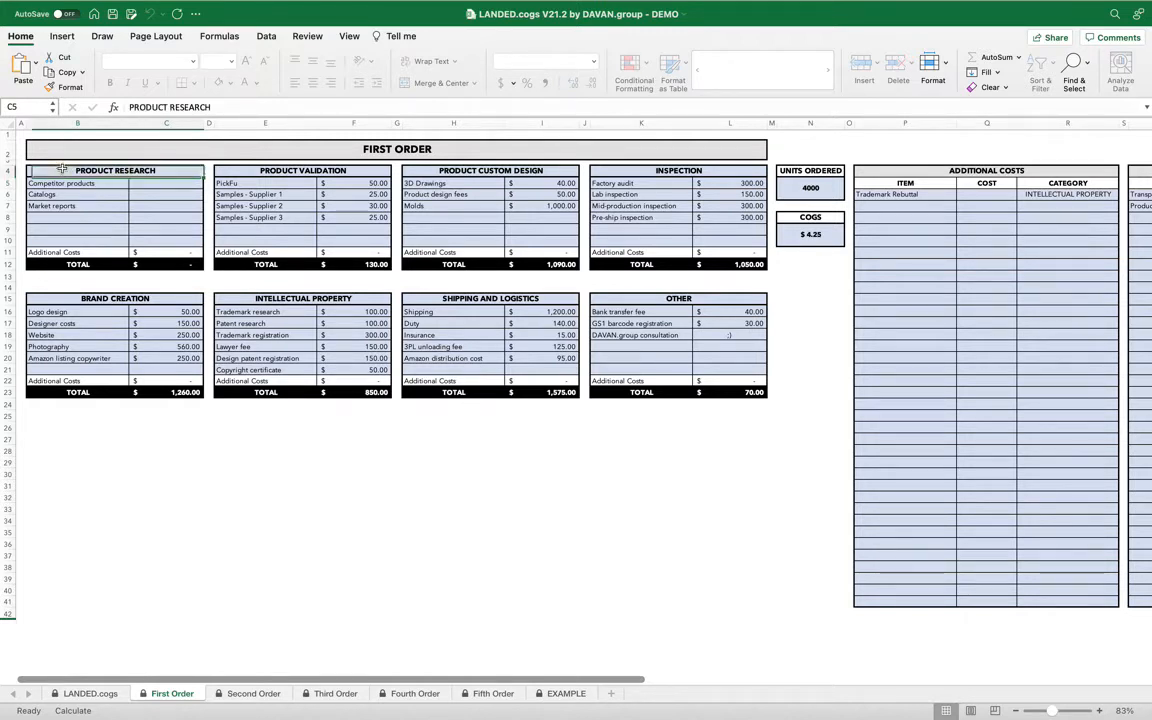
left_click(154, 181)
type("120")
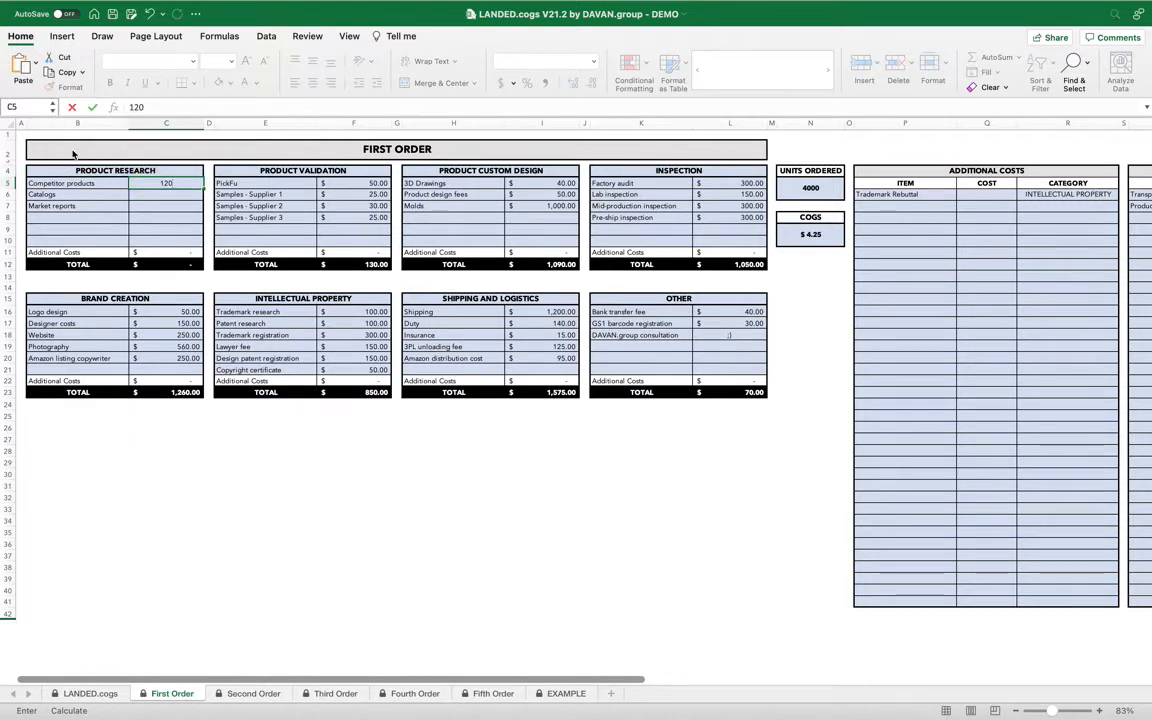
key("Return")
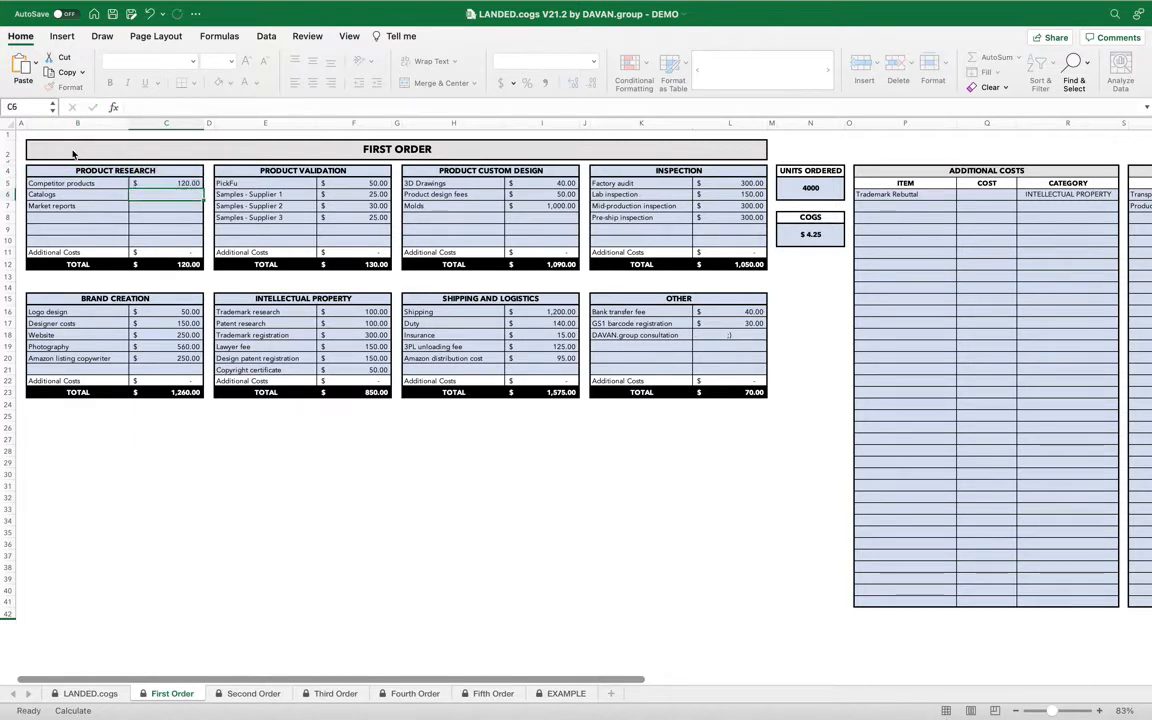
type("25")
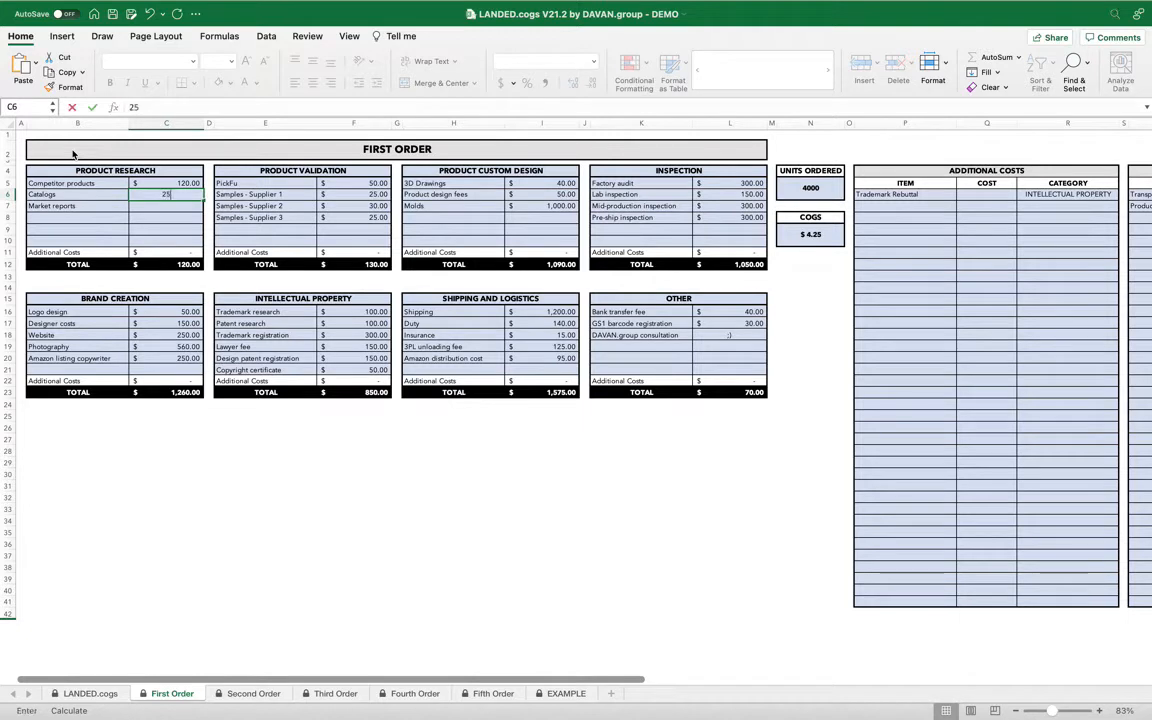
key("Return")
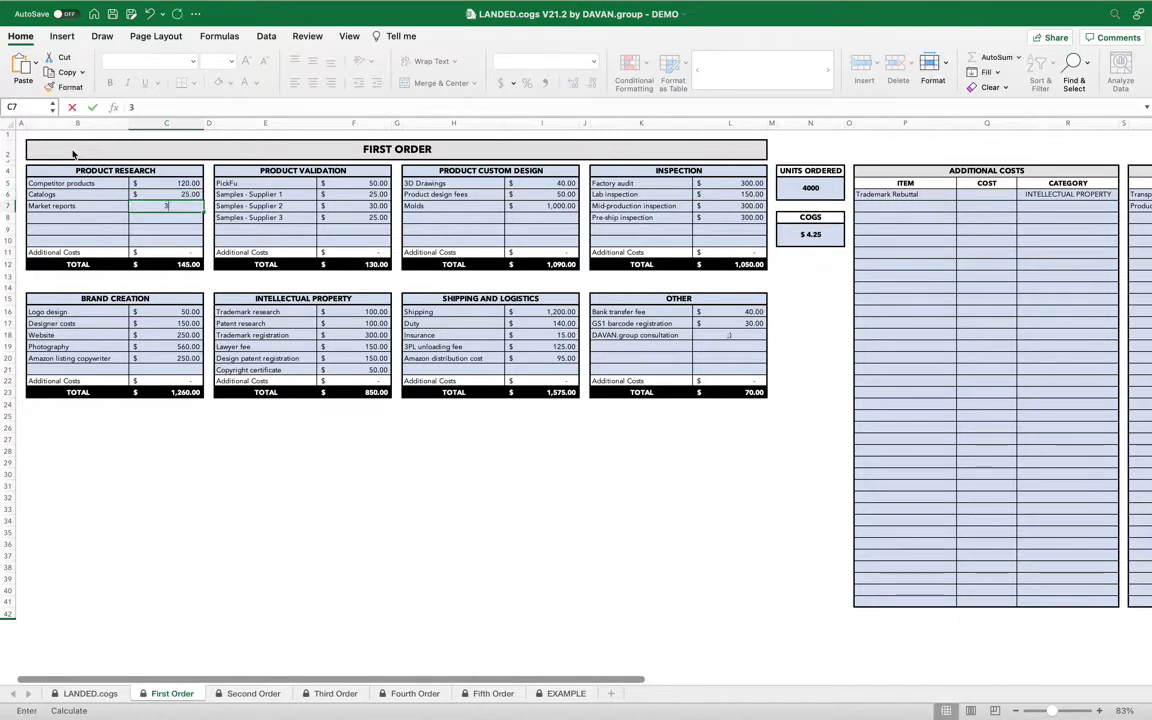
type("30")
key("Return")
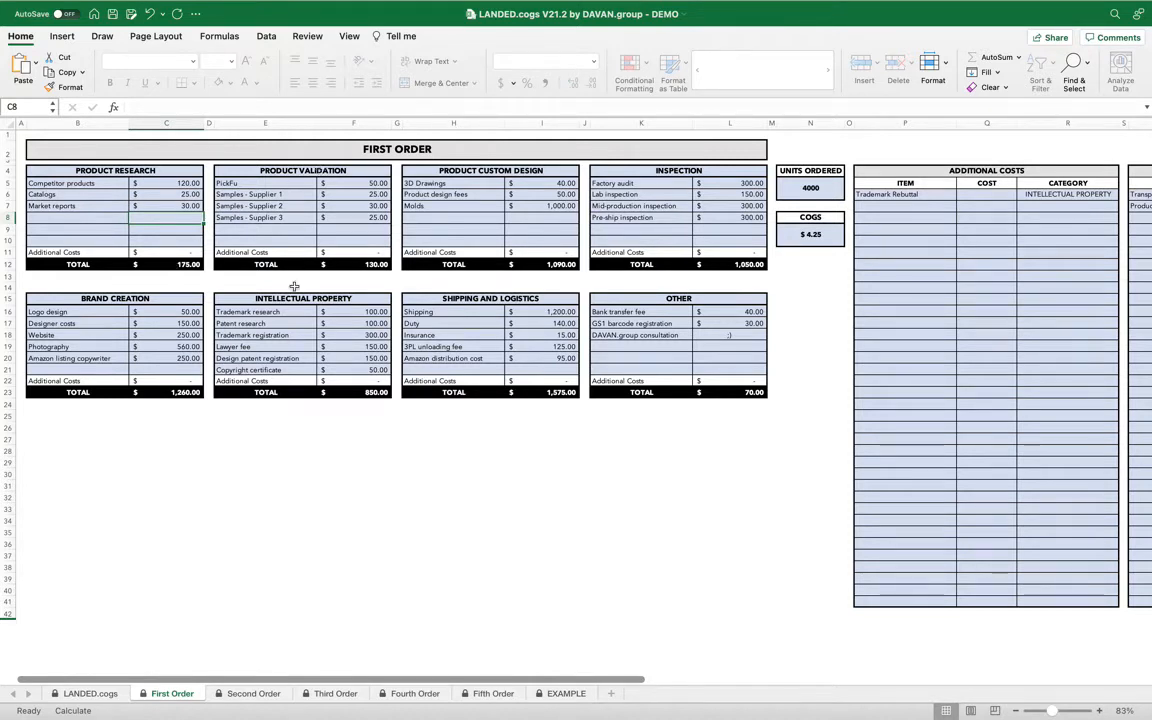
Enter a cost of 350 for the Trademark Rebuttal additional cost.
left_click(334, 298)
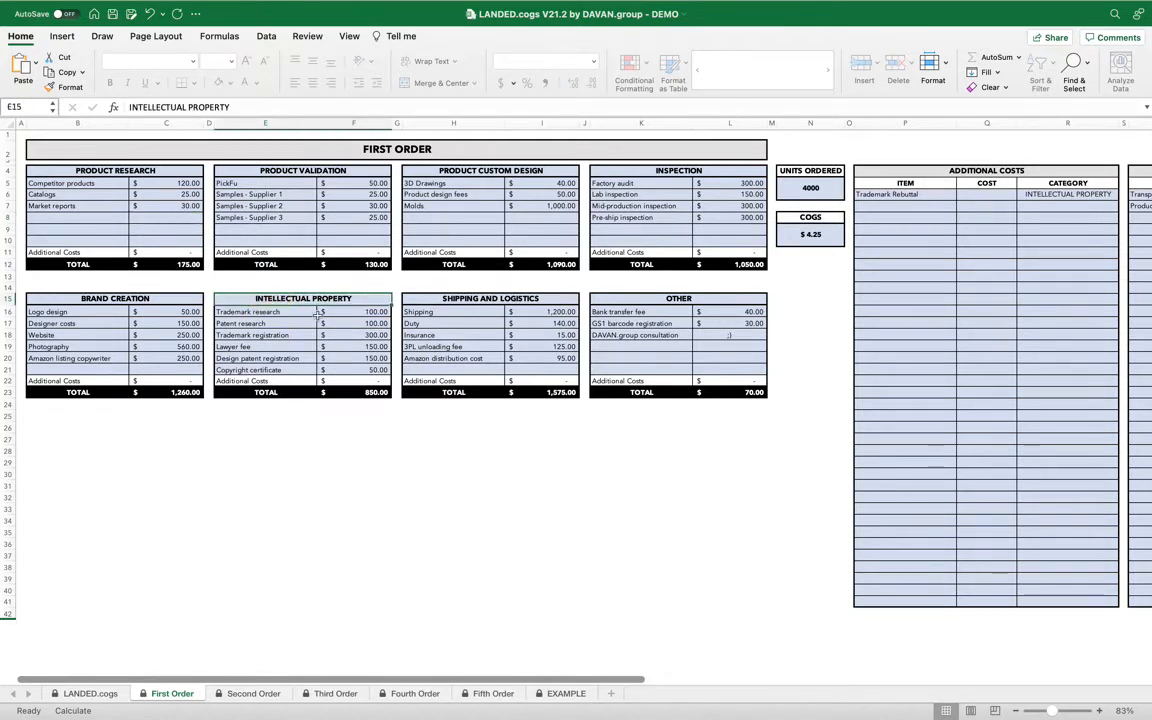
left_click_drag(285, 312, 352, 369)
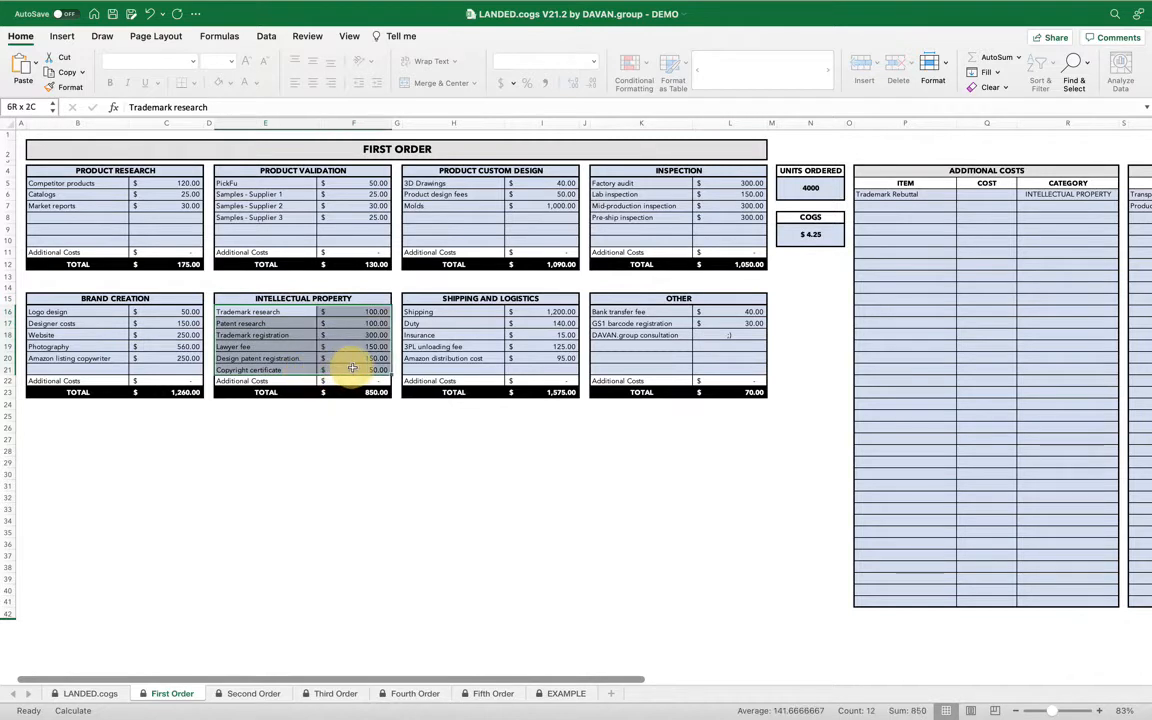
left_click(377, 370)
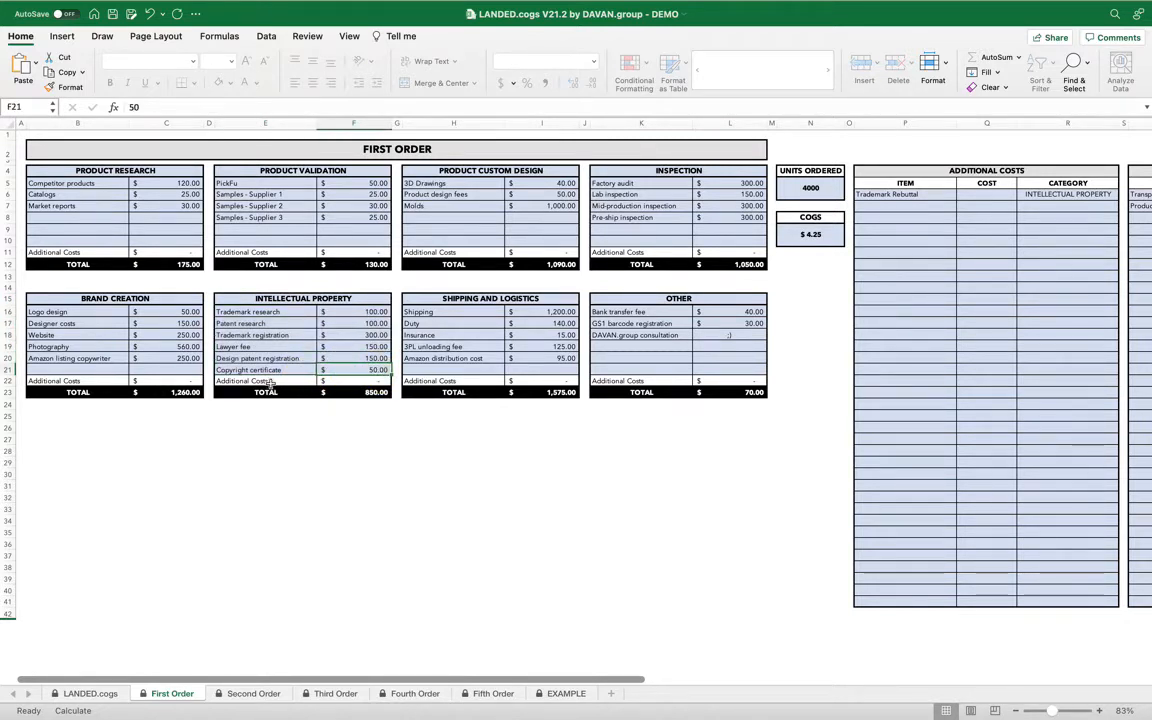
left_click_drag(270, 385, 370, 386)
scroll(954, 231, "right", 3)
left_click(870, 205)
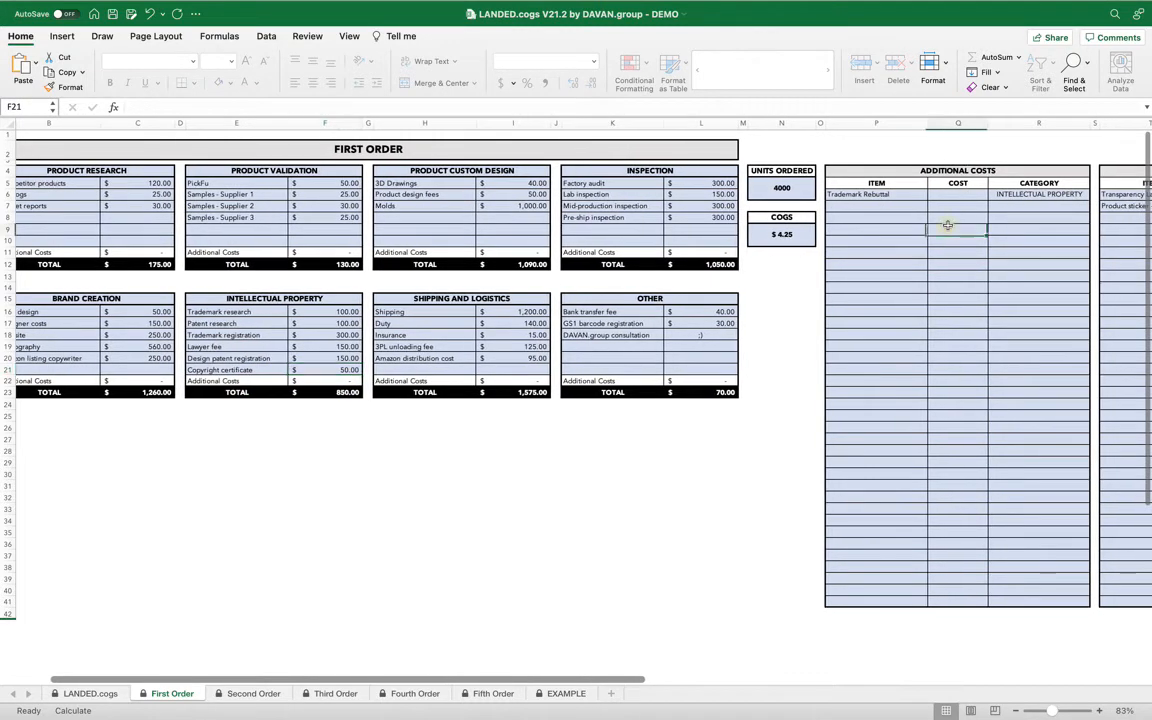
left_click(907, 195)
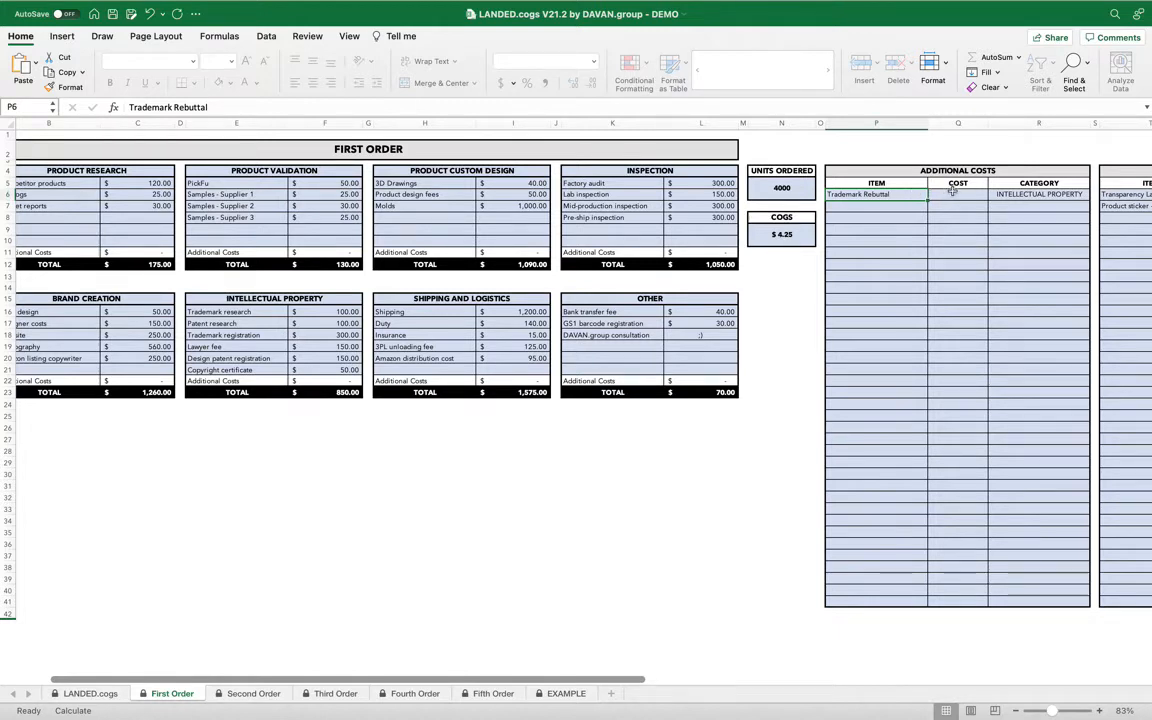
left_click(957, 196)
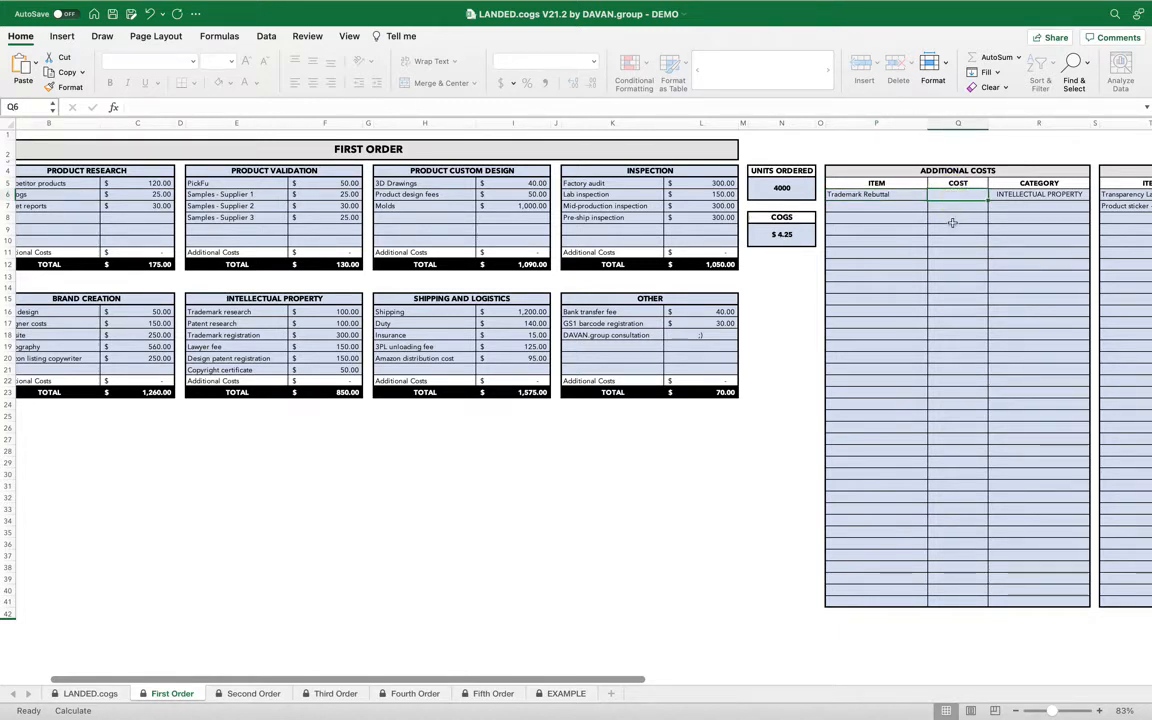
type("350")
key("Return")
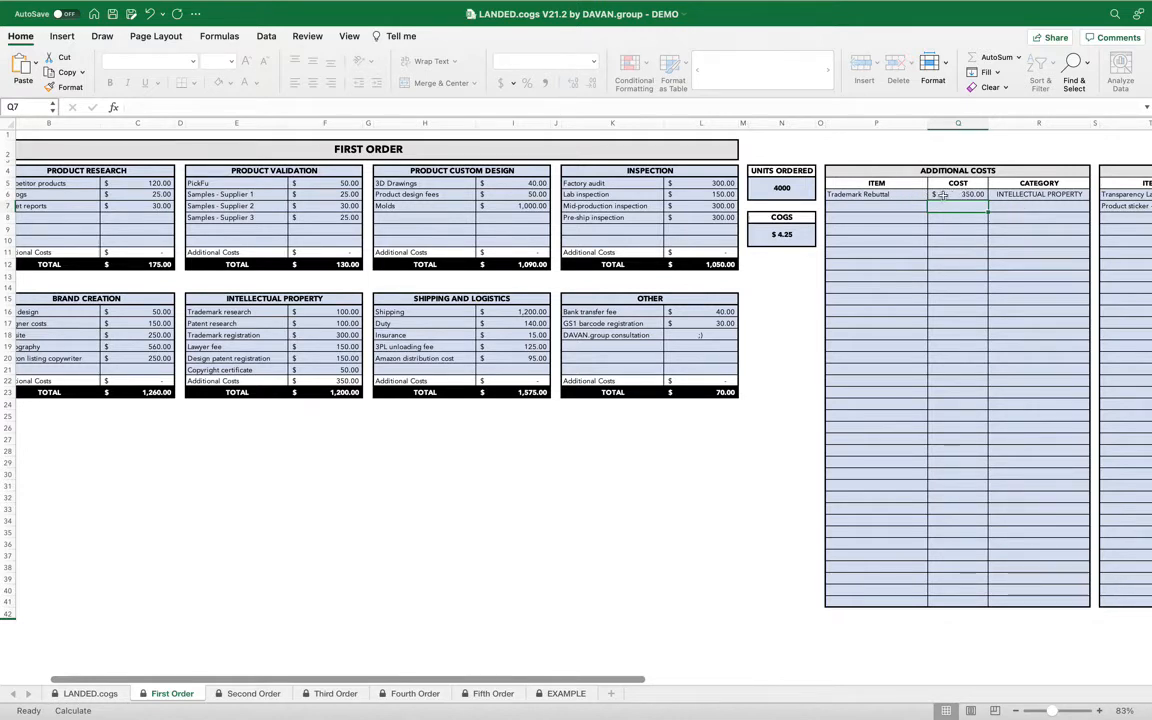
Set the Trademark Rebuttal's category to INTELLECTUAL PROPERTY.
left_click(1024, 193)
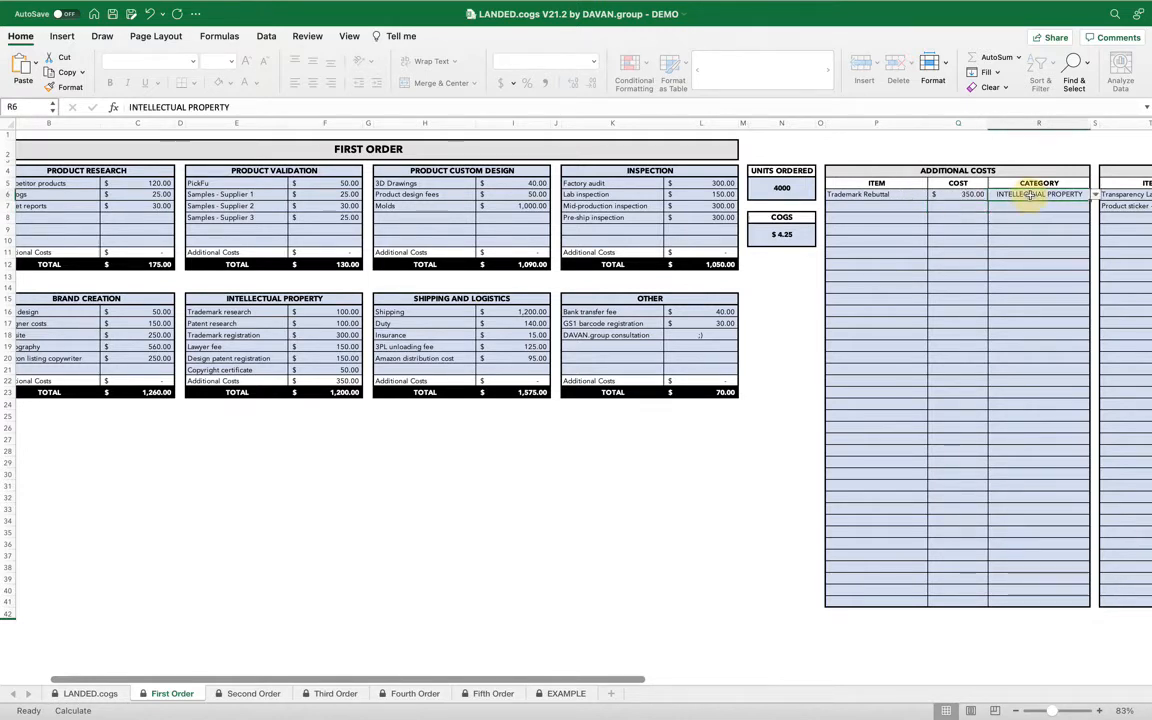
left_click(1095, 195)
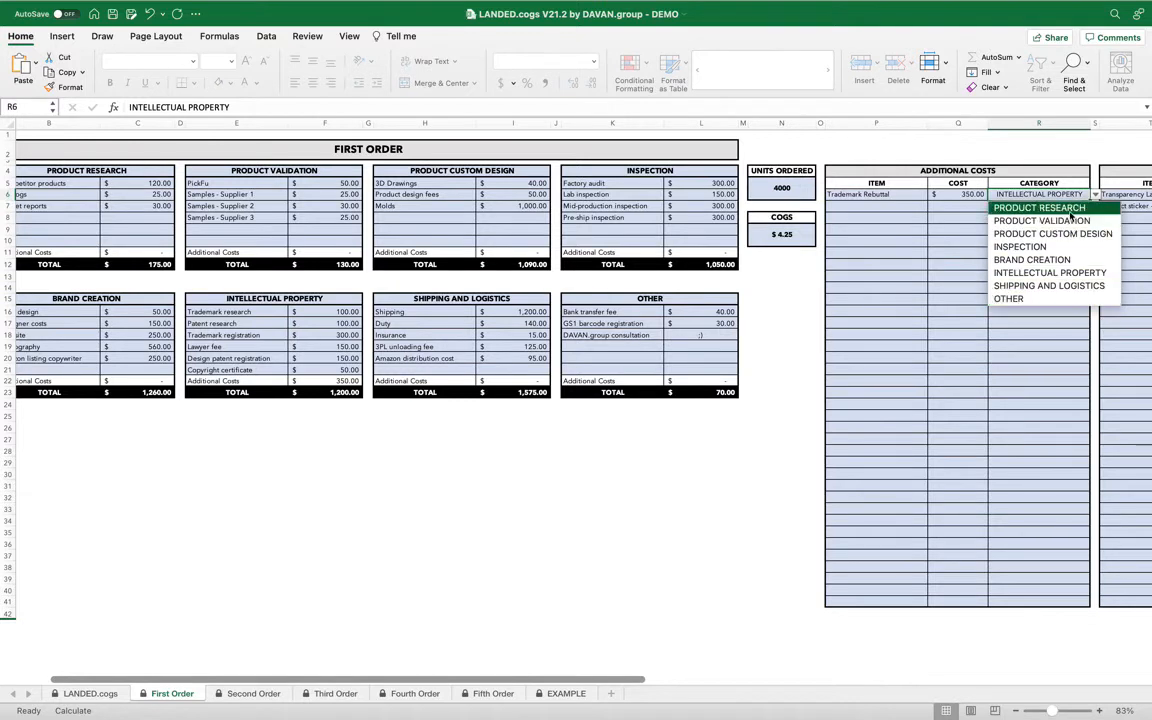
left_click(1068, 273)
left_click(1000, 262)
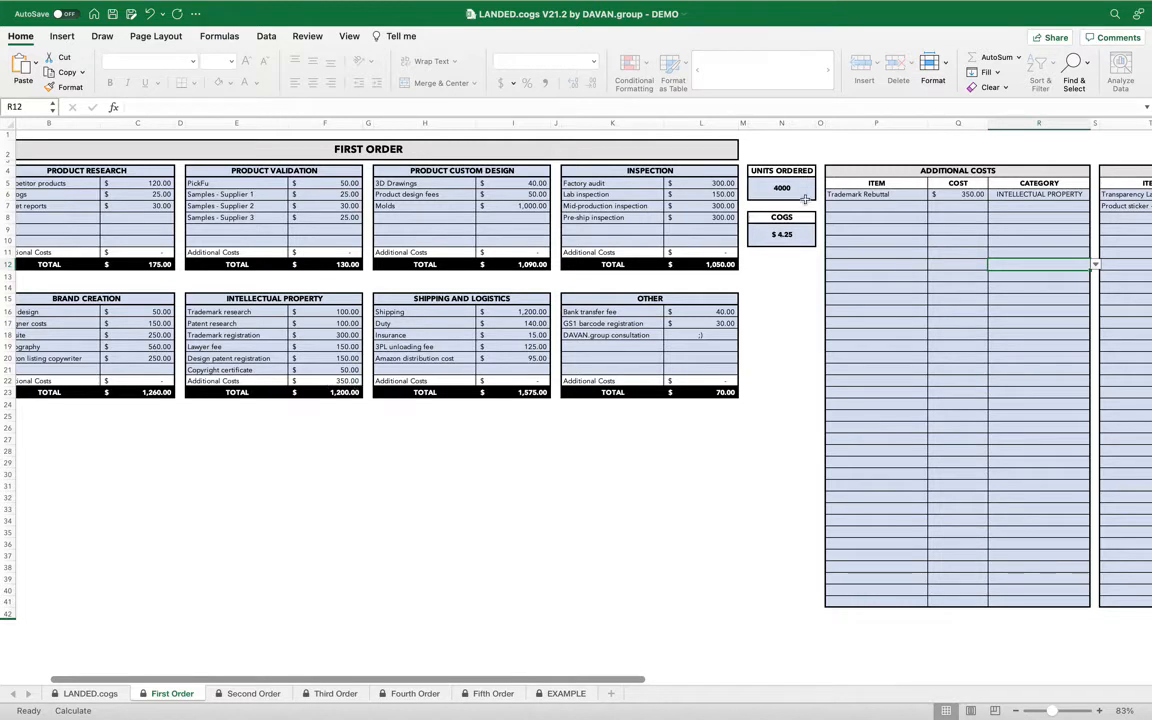
Add a Lawyers additional cost of 350 in the INTELLECTUAL PROPERTY category.
left_click(845, 206)
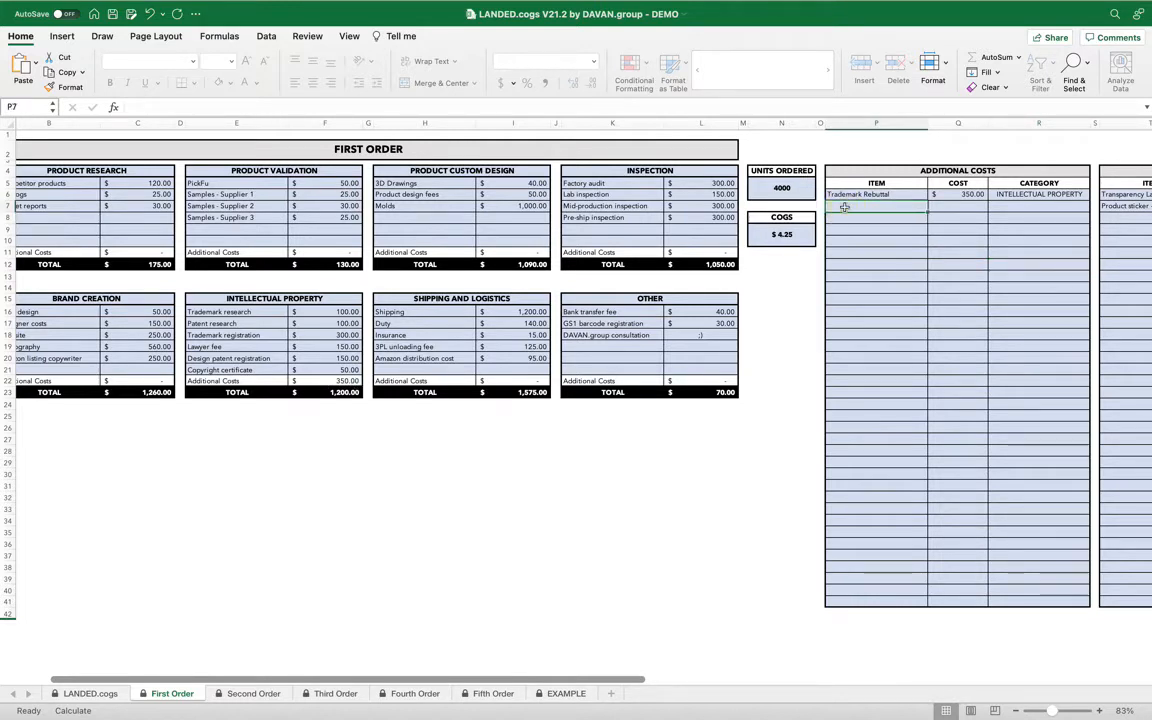
type("Lawyers")
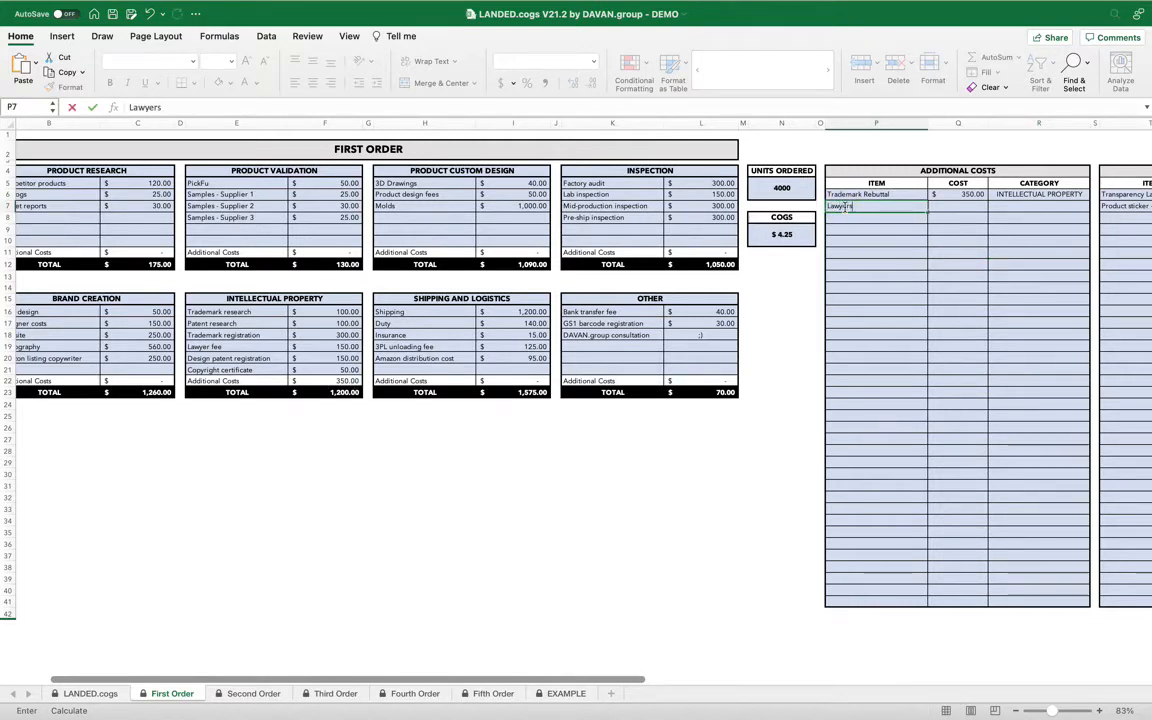
left_click(962, 206)
type("350")
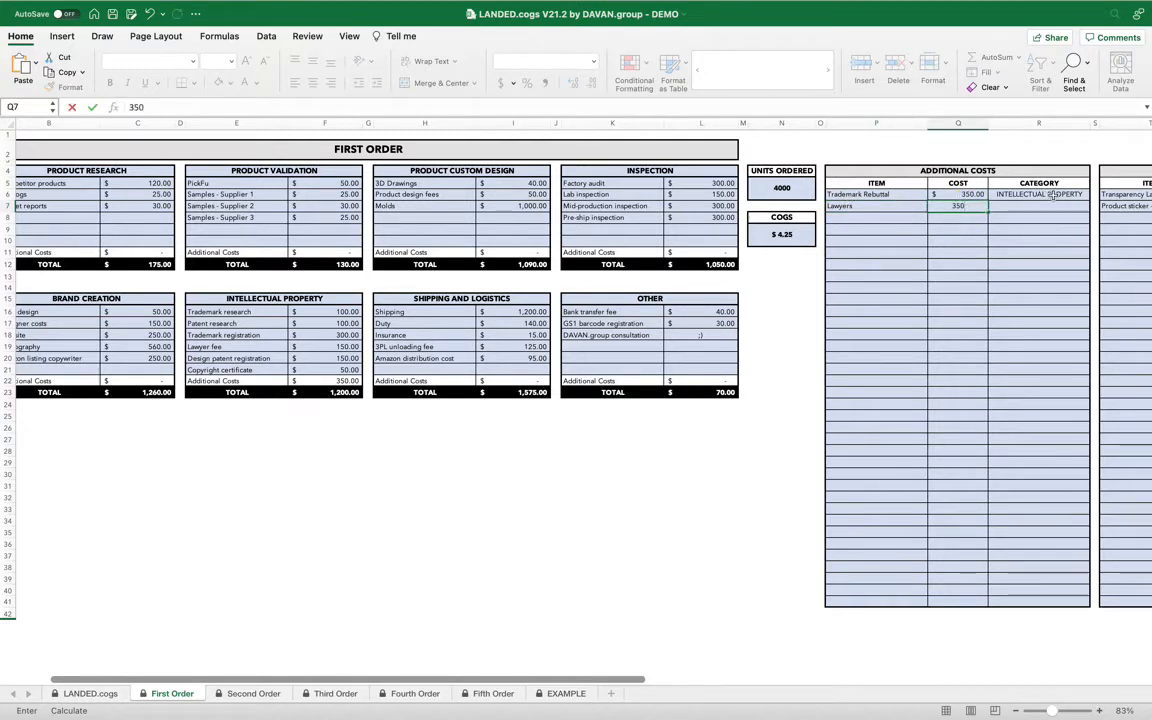
left_click(1041, 205)
left_click(1095, 206)
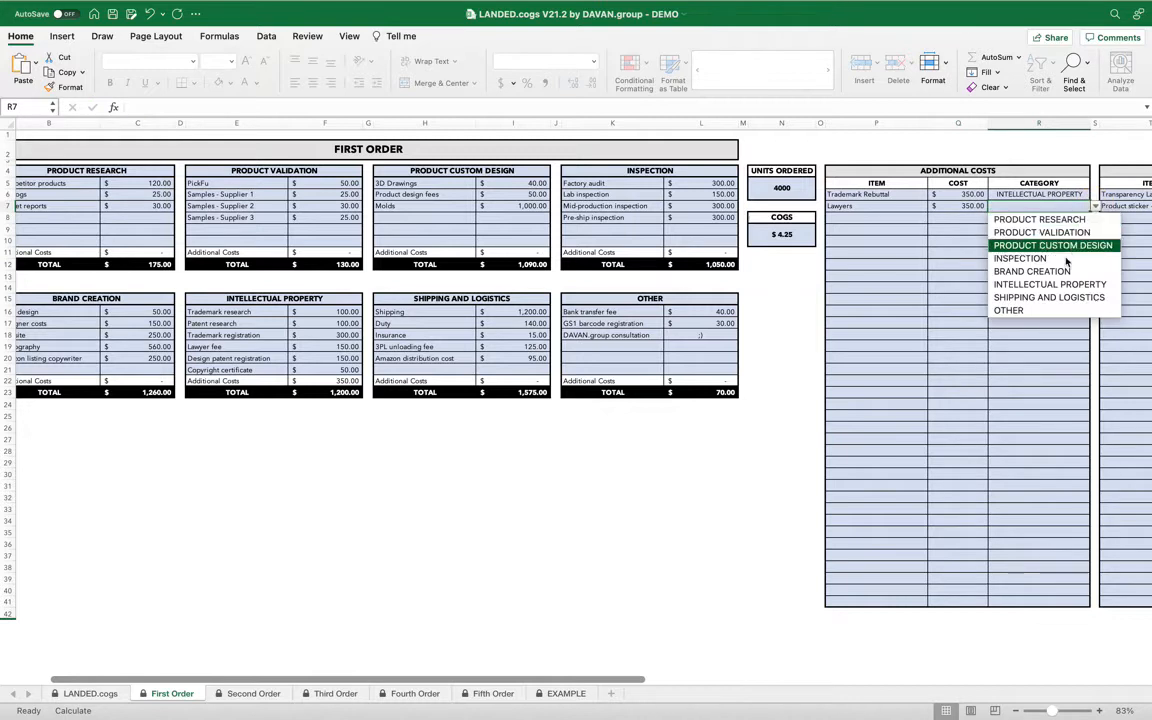
left_click(1058, 285)
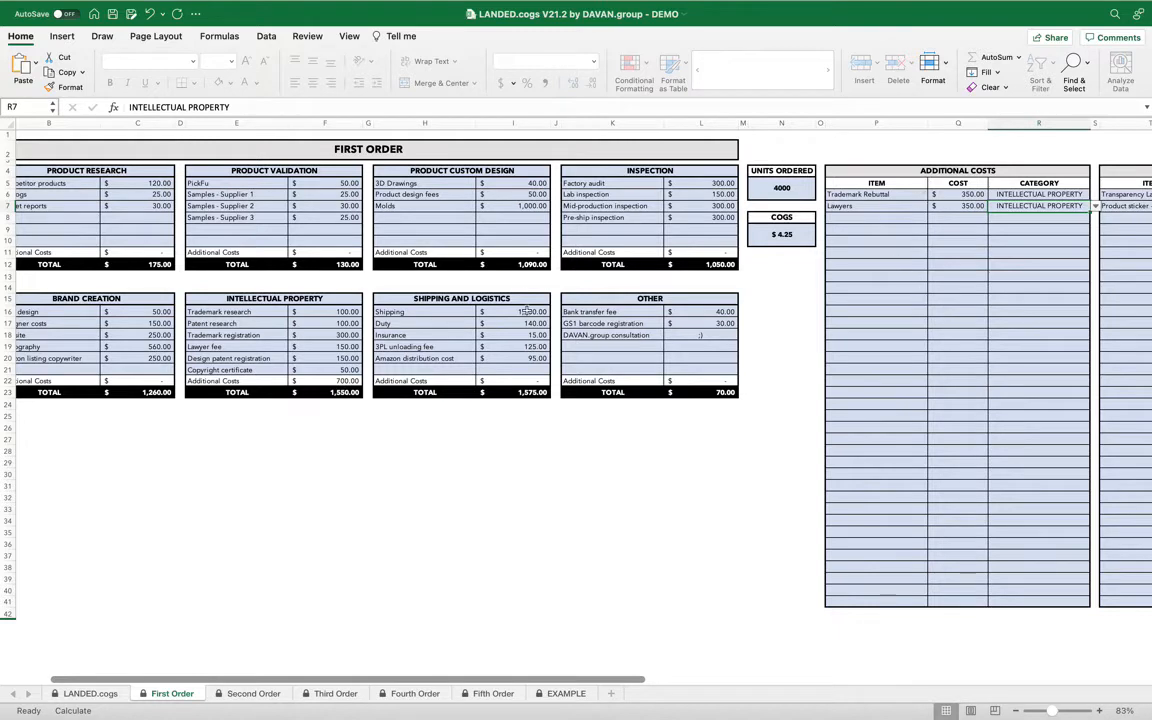
Examine the Intellectual Property costs, units ordered and COGS figures.
left_click_drag(340, 312, 340, 370)
left_click(912, 239)
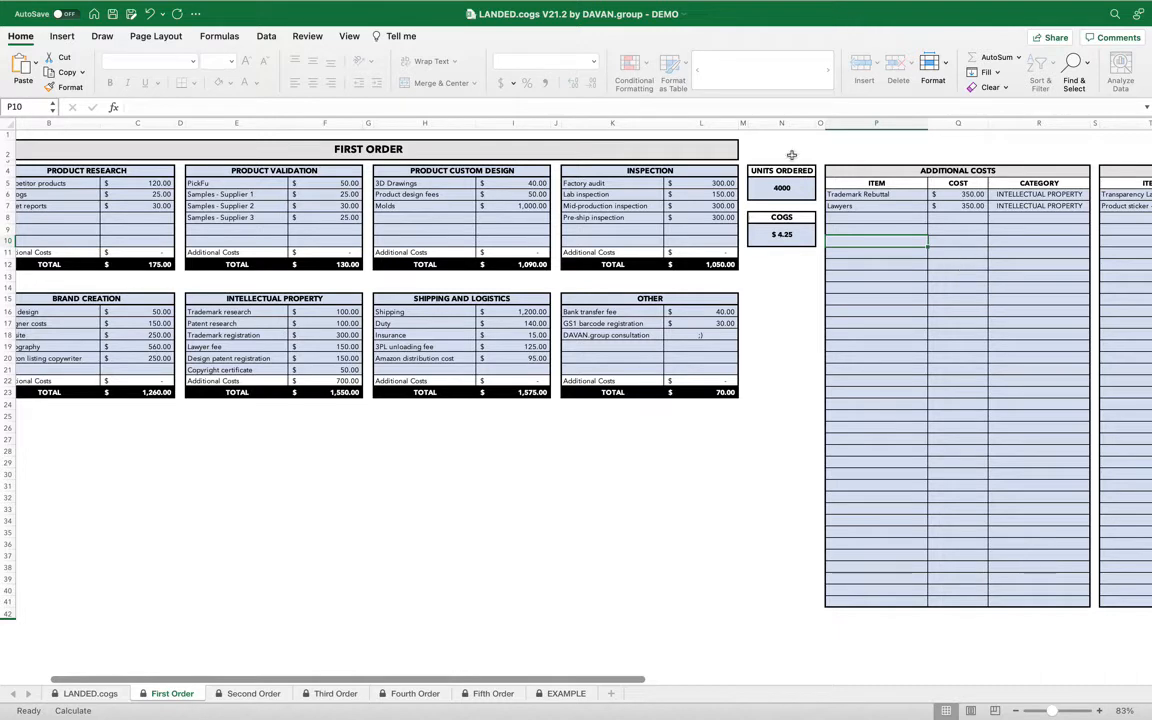
left_click(796, 190)
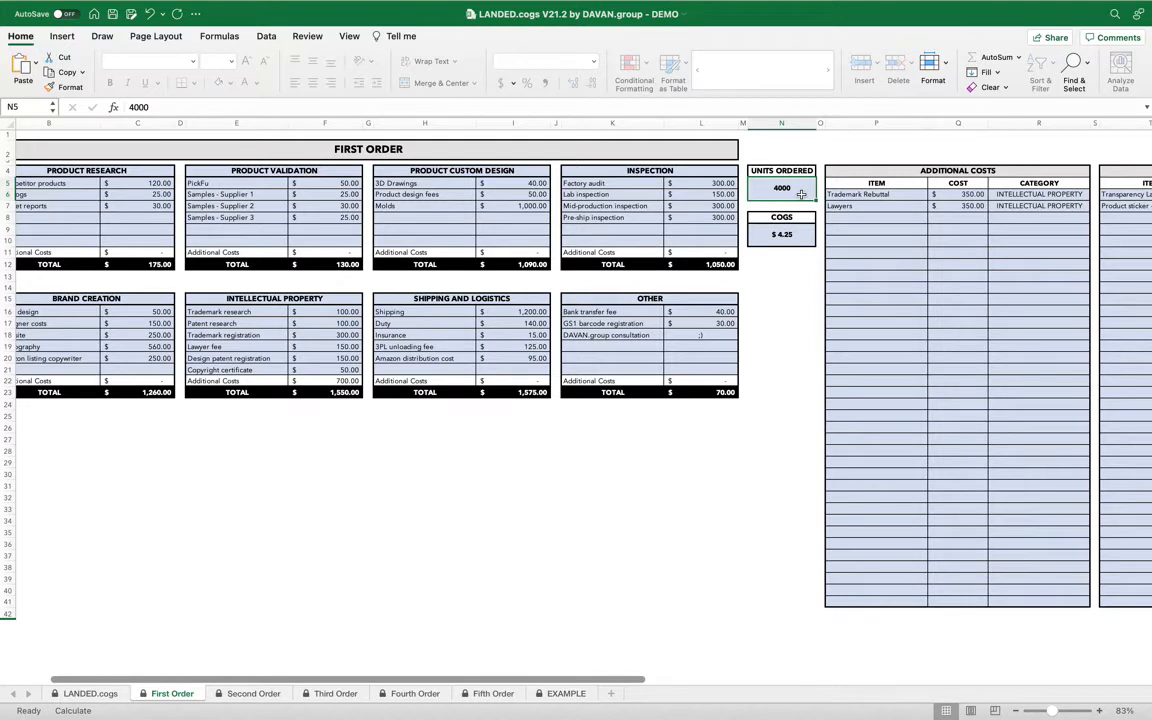
left_click(801, 232)
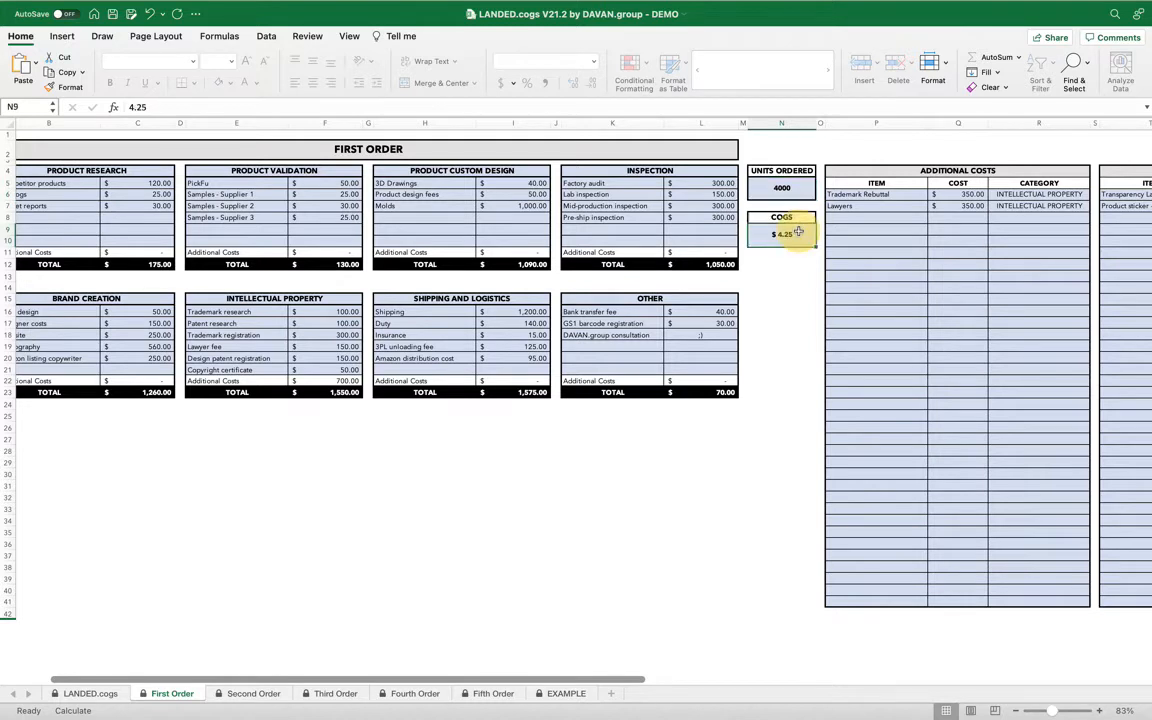
Enter a cost per unit of 0.06 for Transparency Labels in the per-unit additional costs table.
left_click(875, 242)
scroll(880, 245, "right", 3)
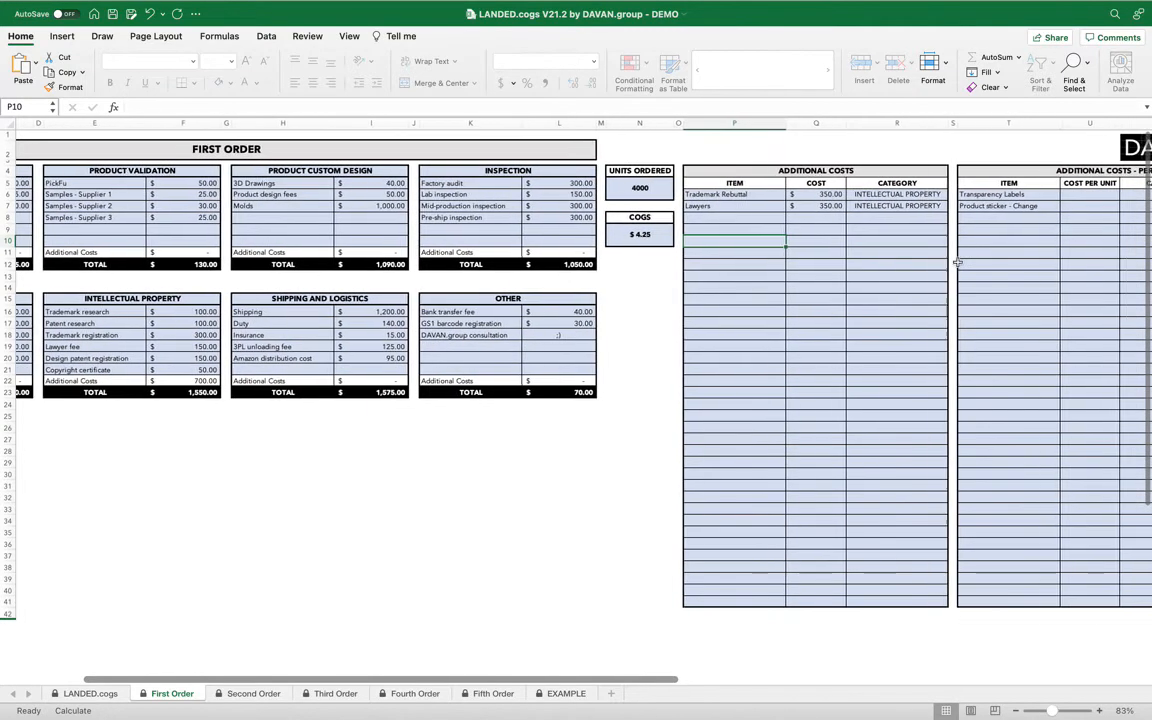
scroll(957, 263, "right", 2)
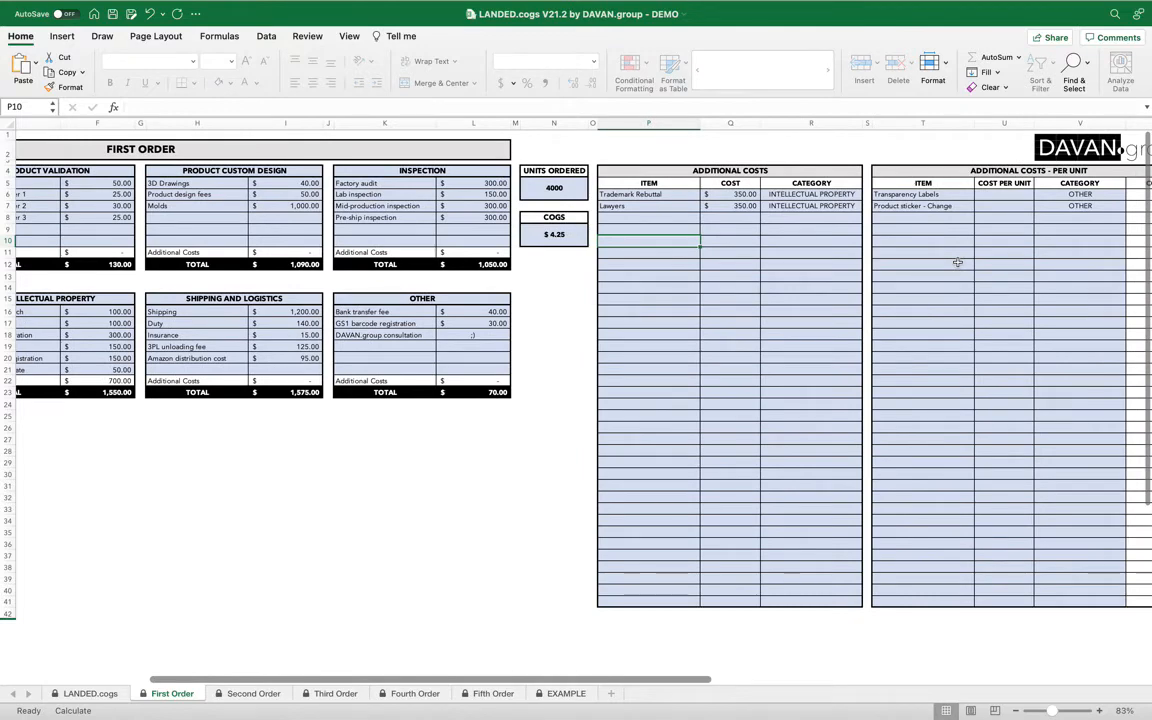
scroll(957, 263, "right", 2)
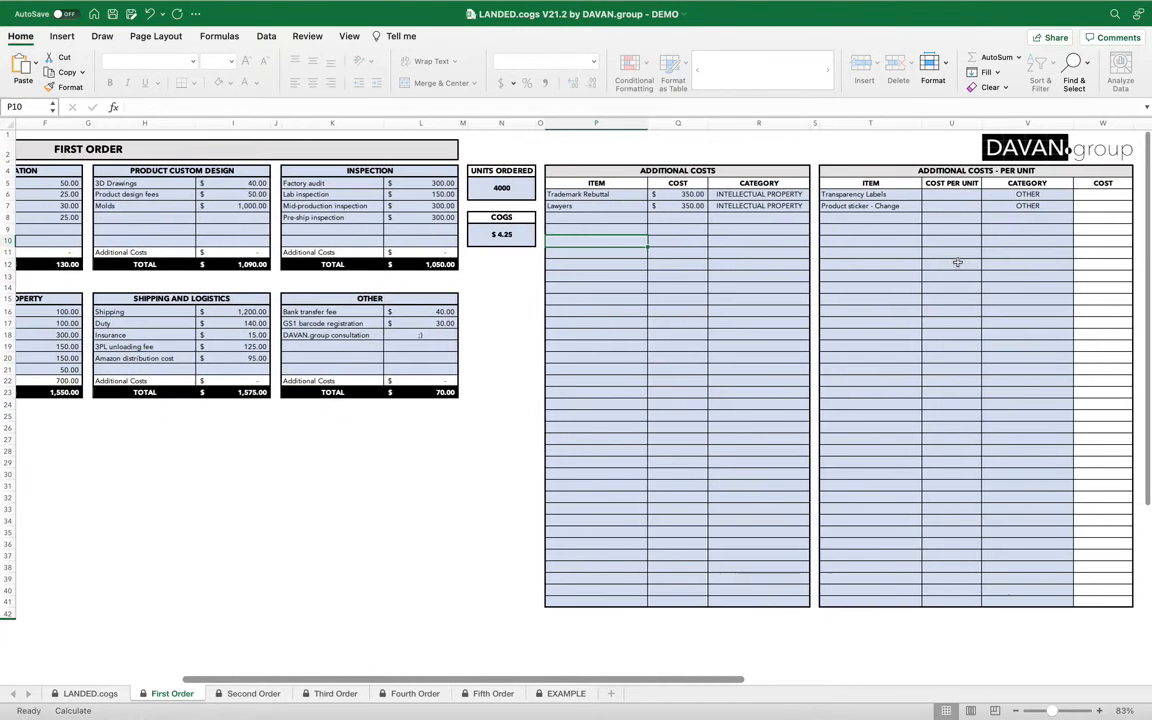
scroll(957, 263, "right", 1)
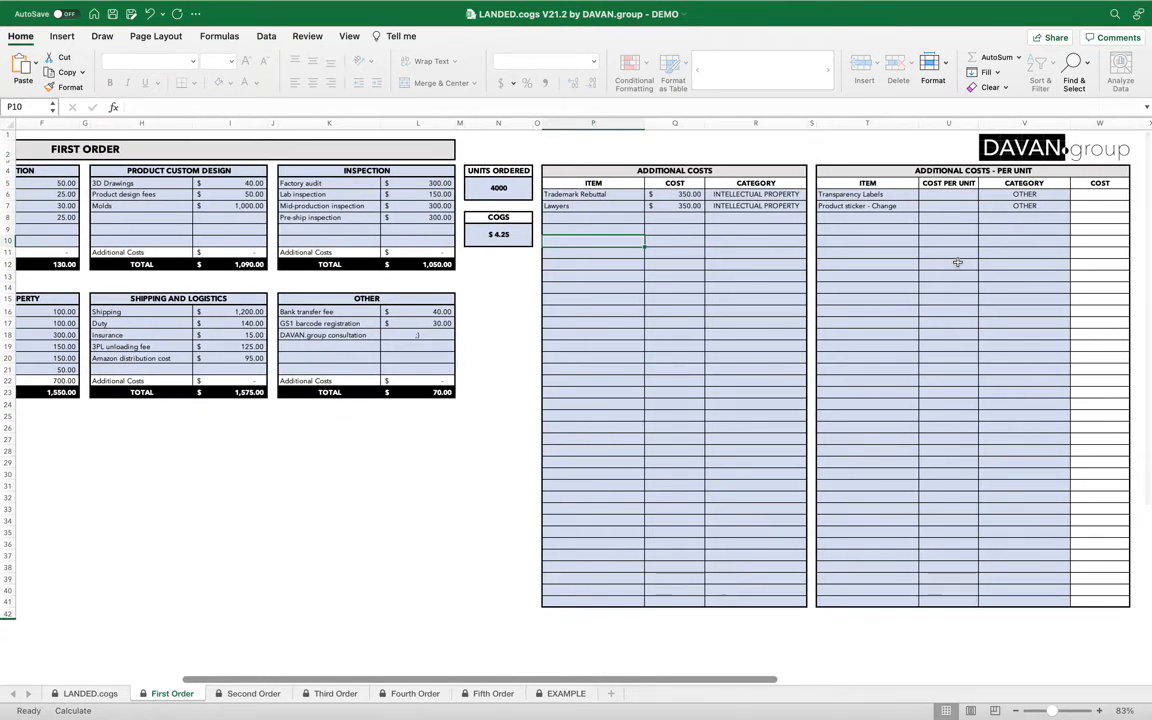
left_click(876, 195)
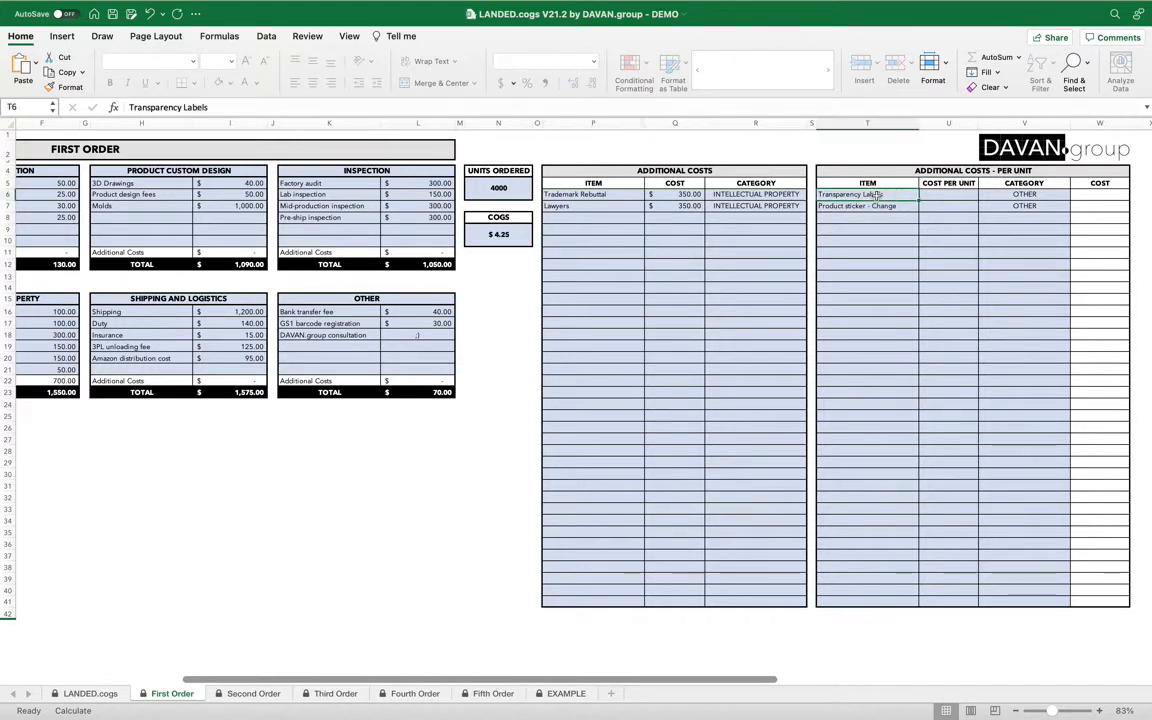
left_click(932, 197)
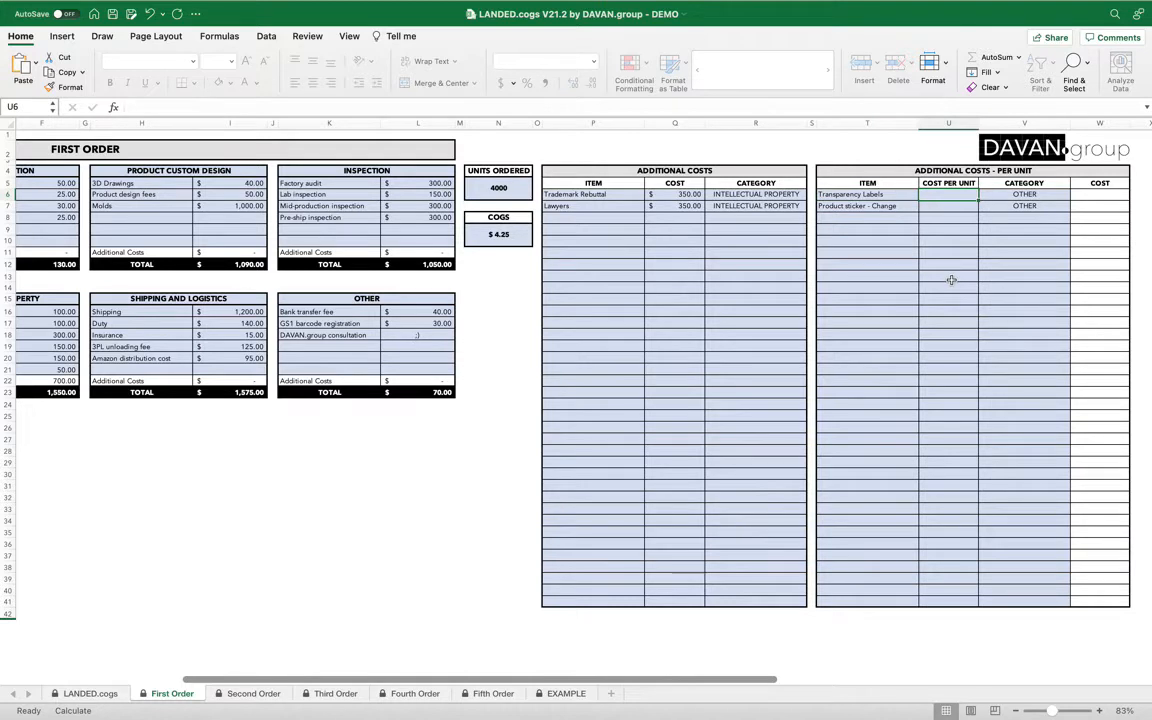
type("0.06")
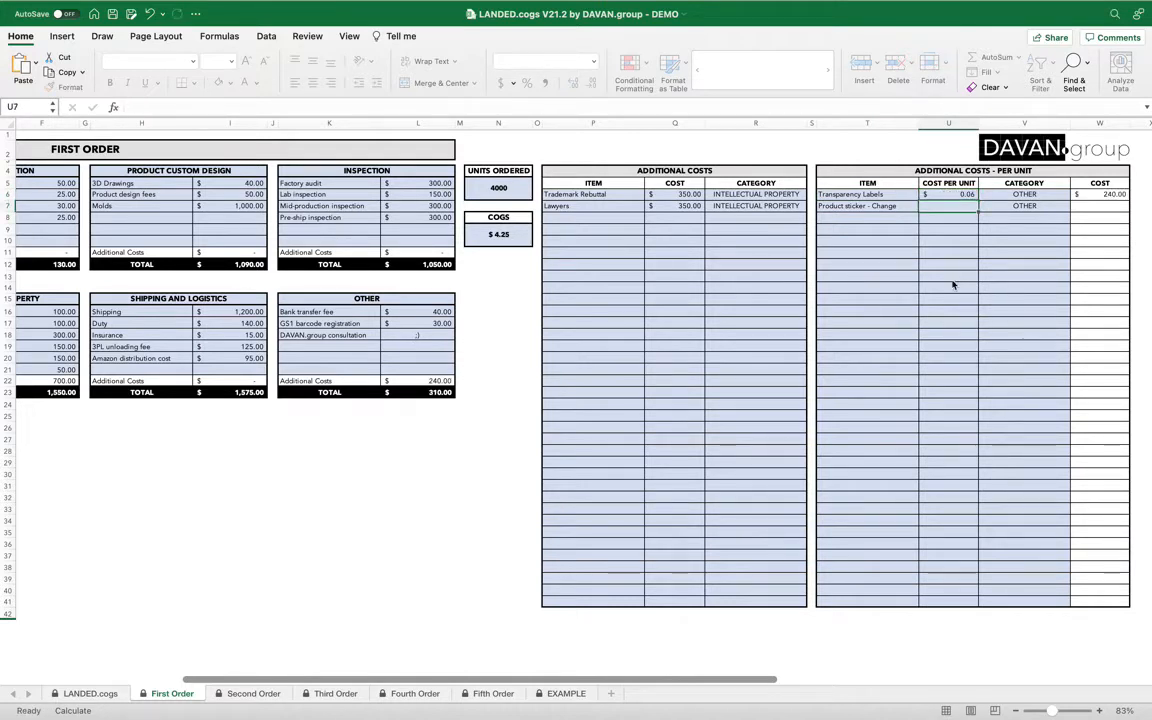
Set the Transparency Labels category to SHIPPING AND LOGISTICS.
left_click(1064, 195)
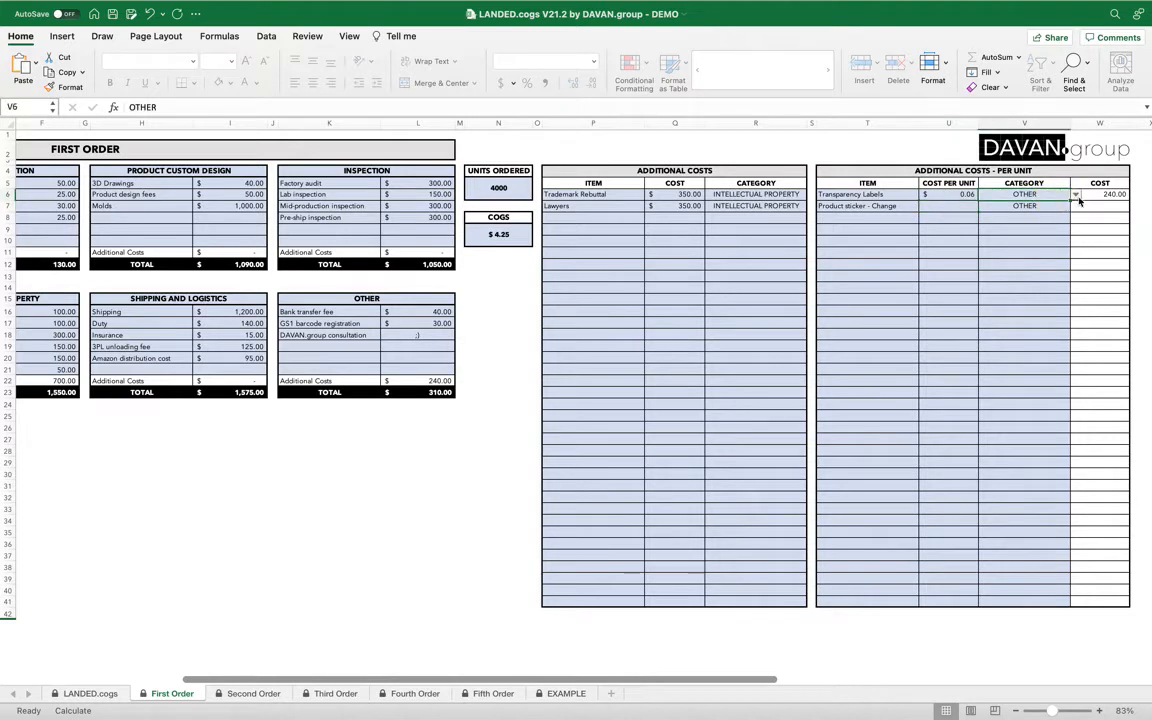
left_click(1074, 195)
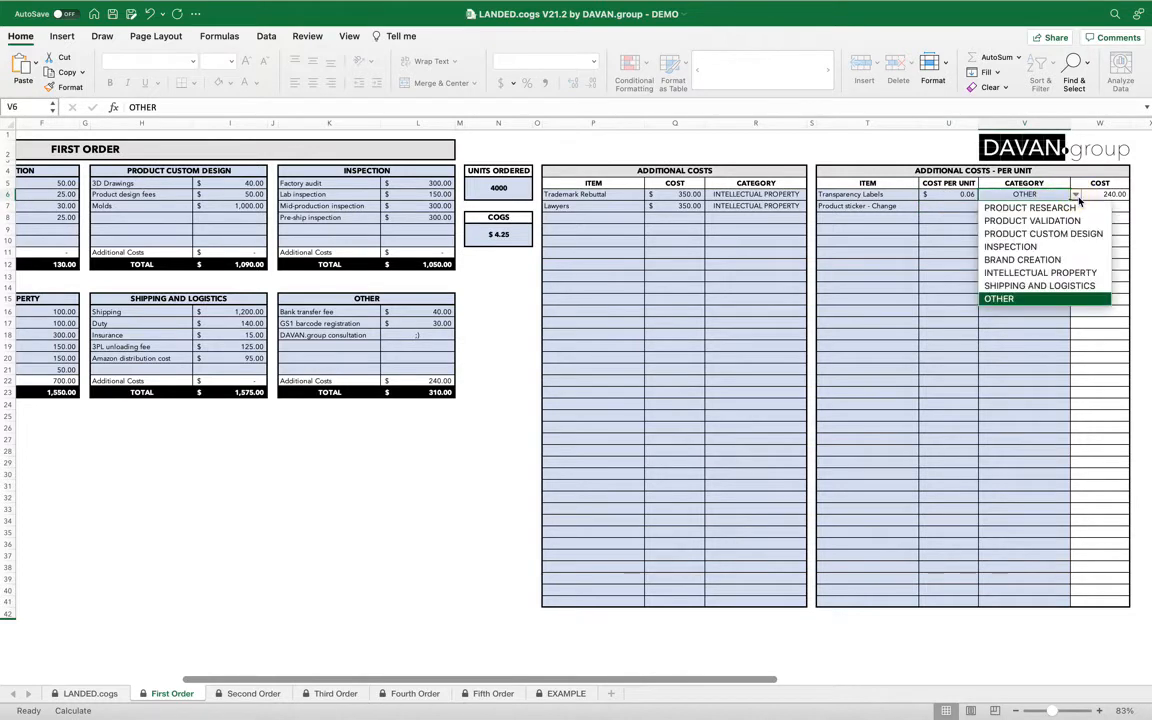
left_click(1053, 288)
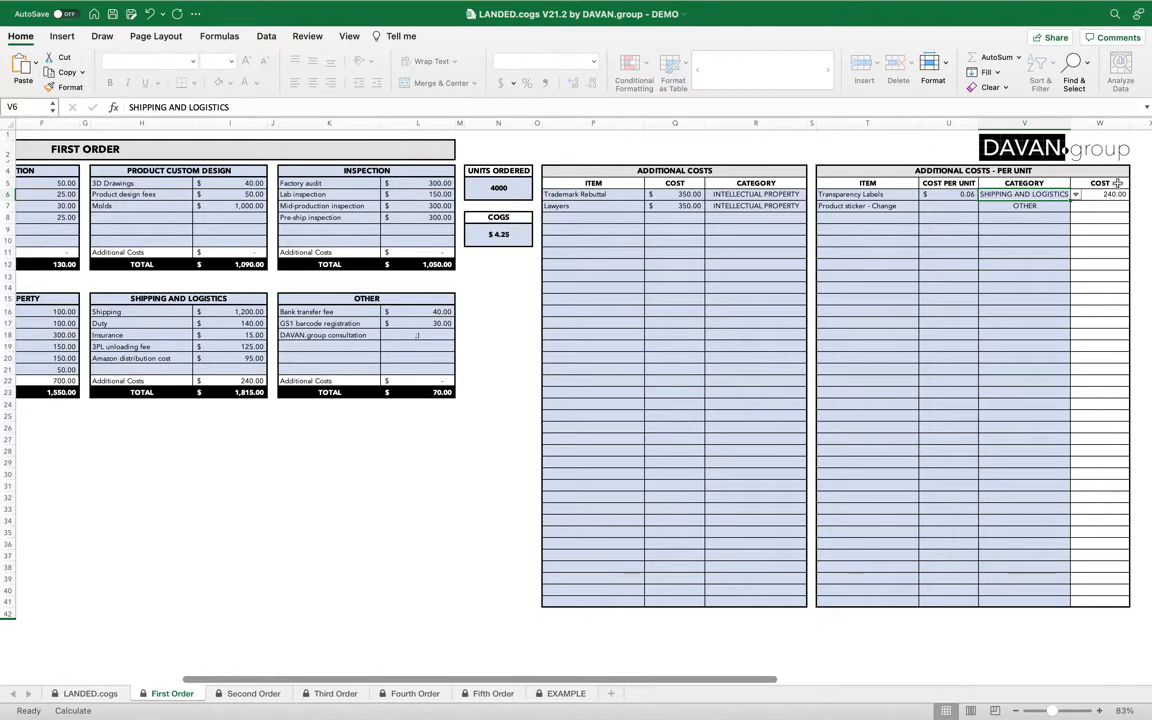
Enter a cost per unit of 0.30 for Product sticker - Change.
left_click(936, 205)
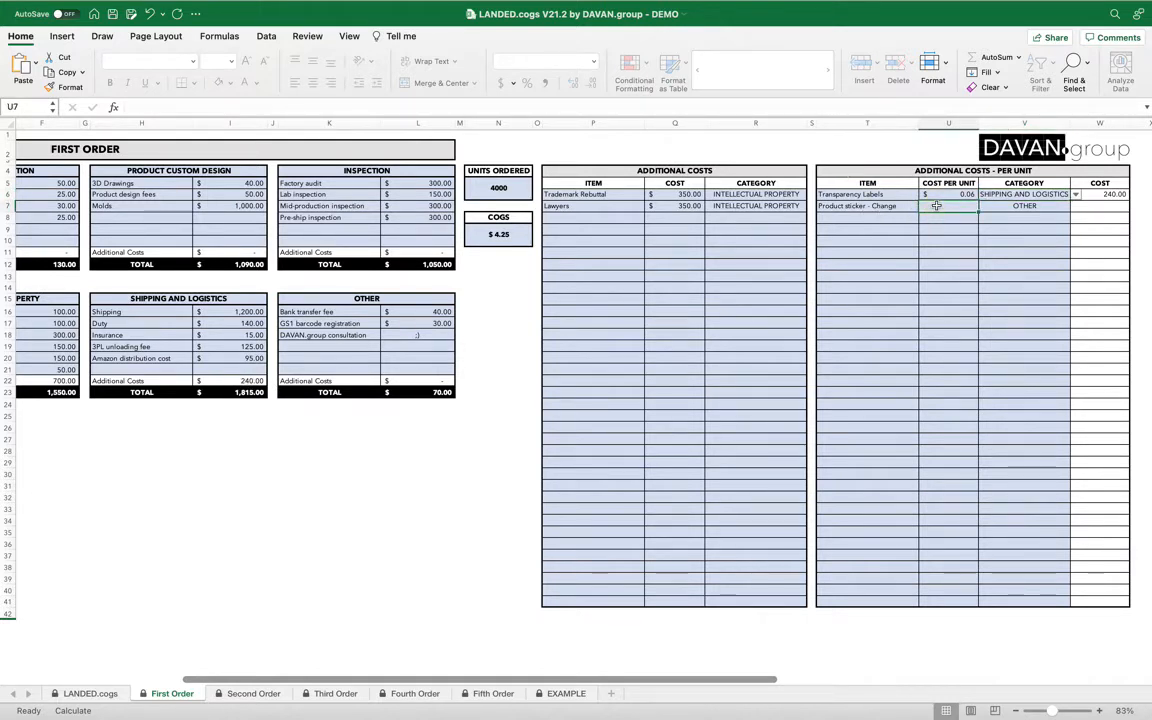
type("0.3")
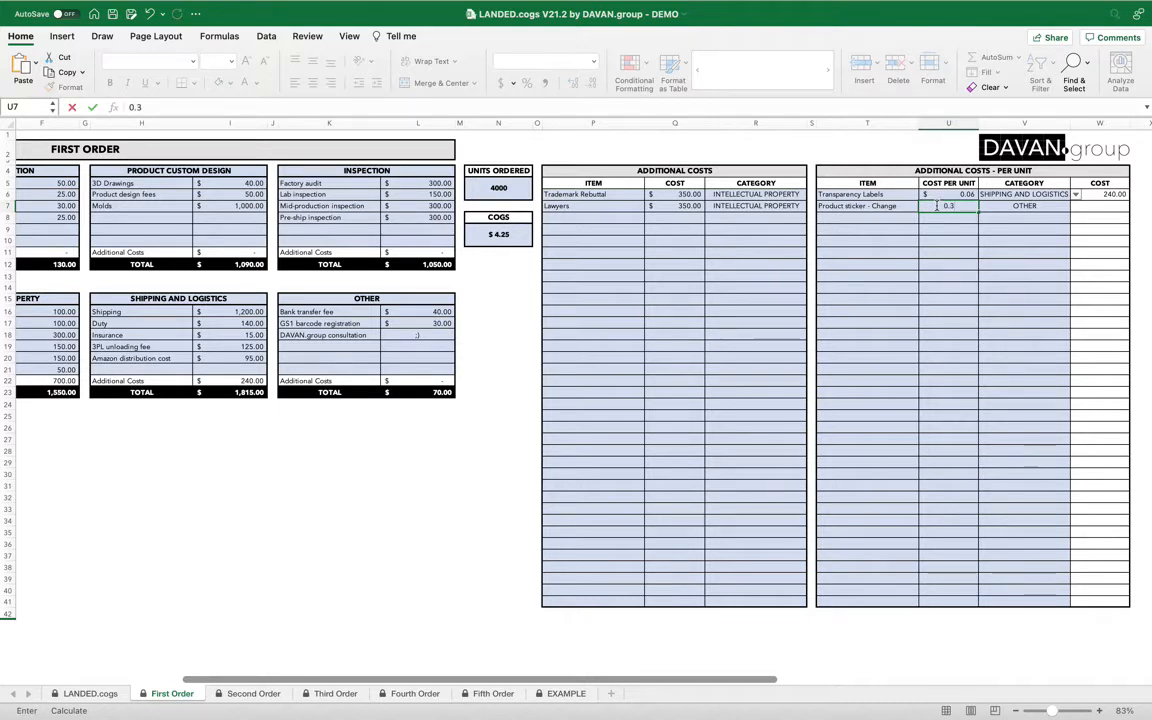
key("Return")
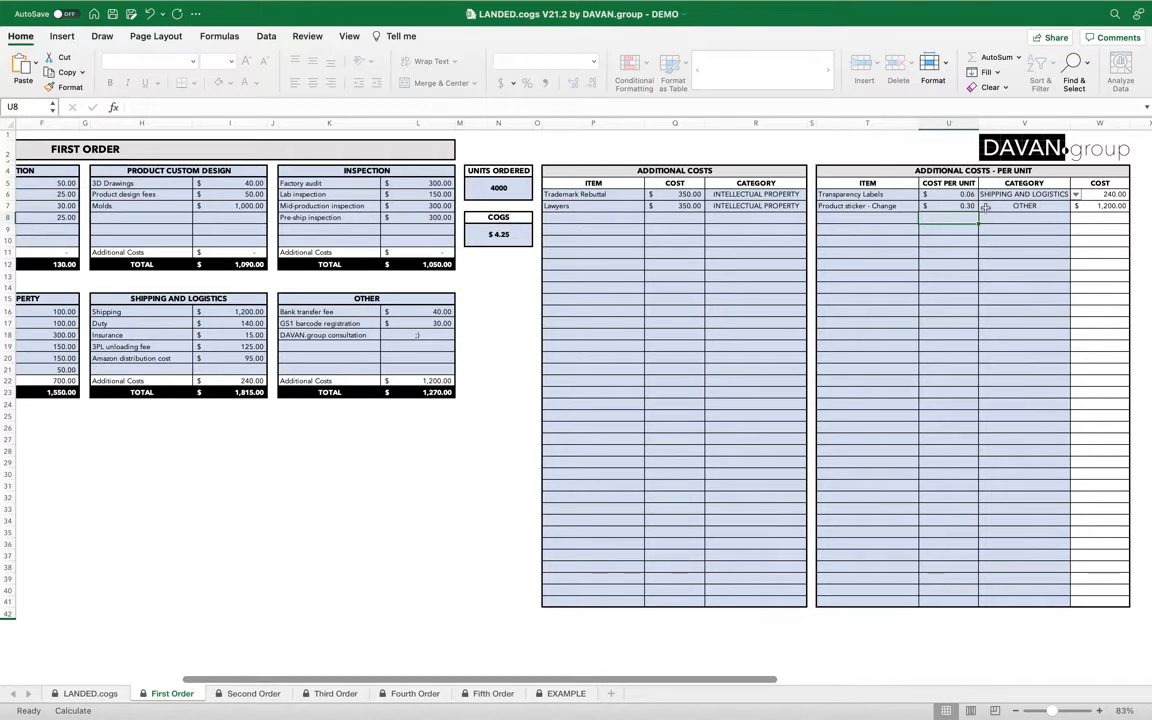
Set Product sticker - Change's cost per unit to 0.03 and its category to SHIPPING AND LOGISTICS.
left_click(955, 206)
type("0.03")
key("Return")
left_click(1036, 209)
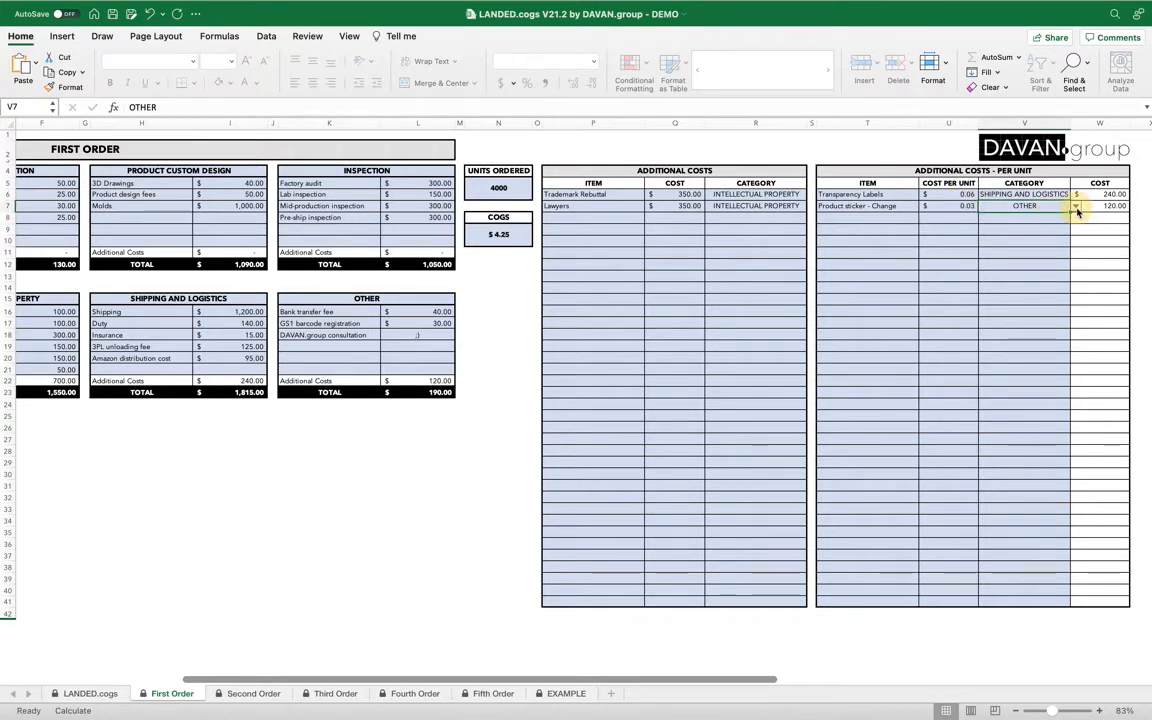
left_click(1075, 206)
left_click(1040, 297)
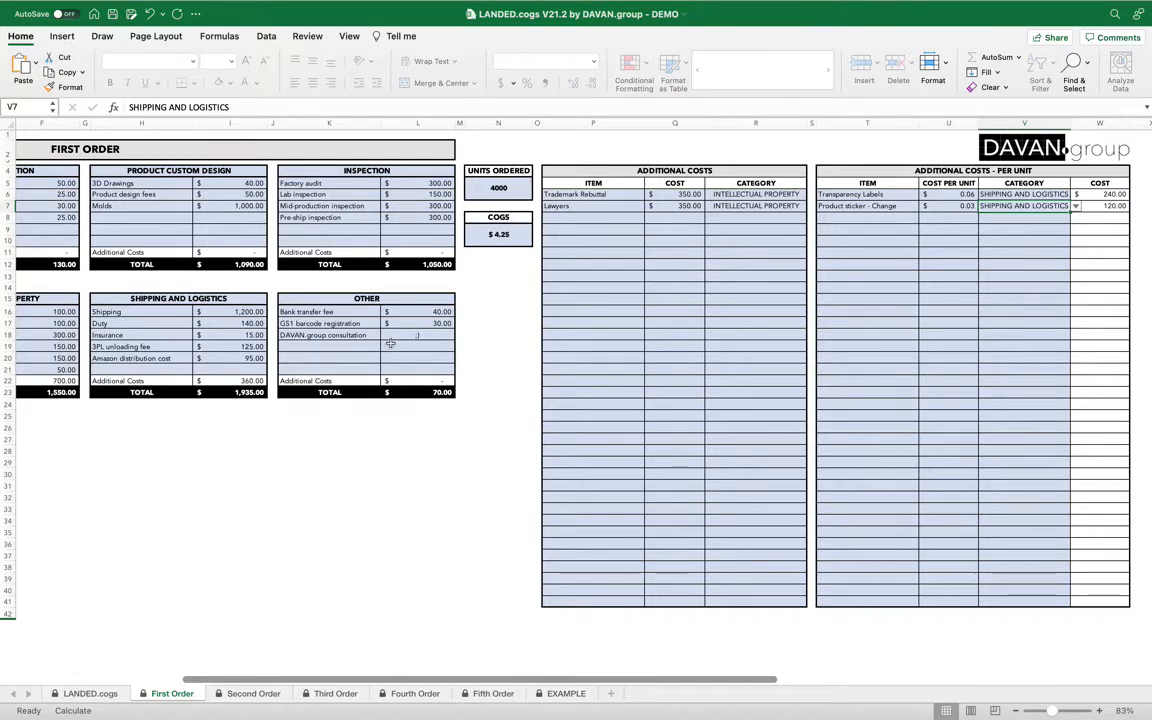
Rename the OTHER cost section heading to 3PL.
scroll(390, 343, "left", 3)
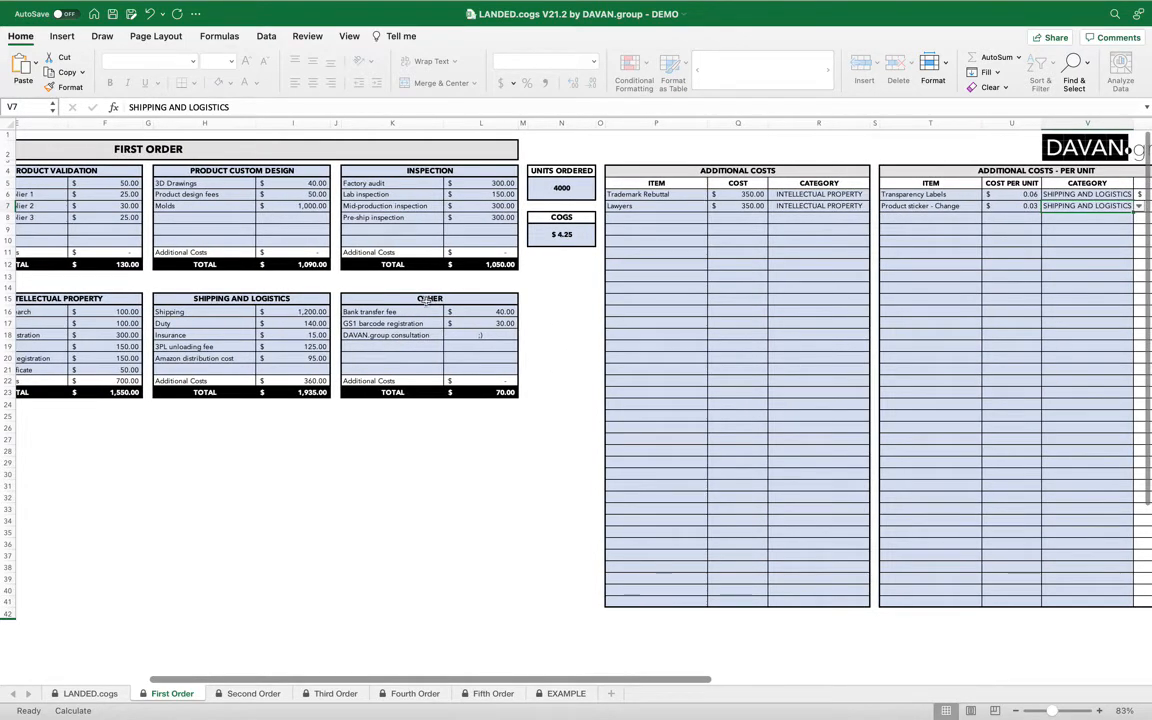
left_click(430, 298)
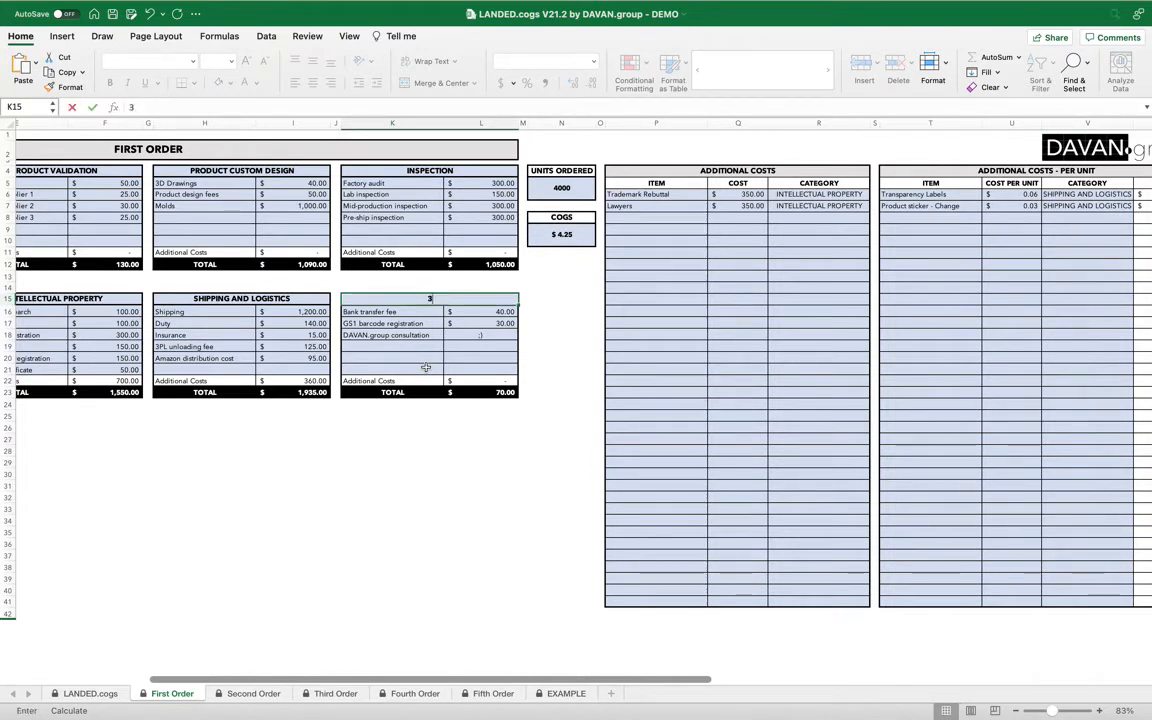
type("3")
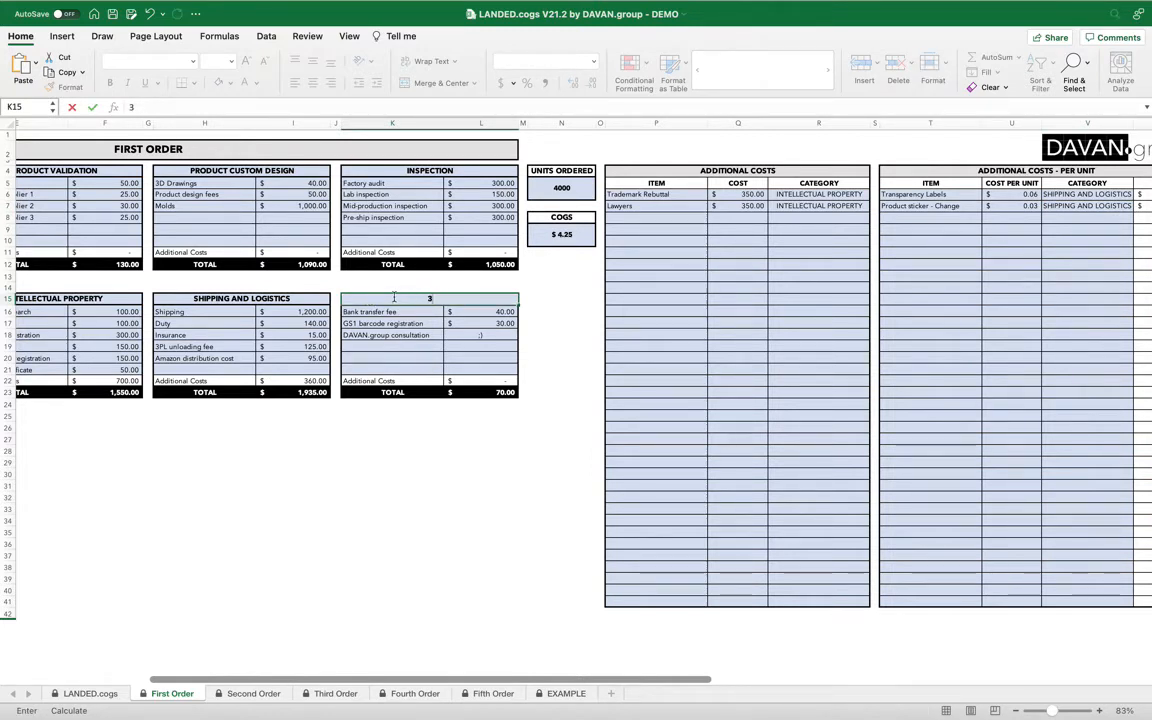
type("PL")
left_click(407, 352)
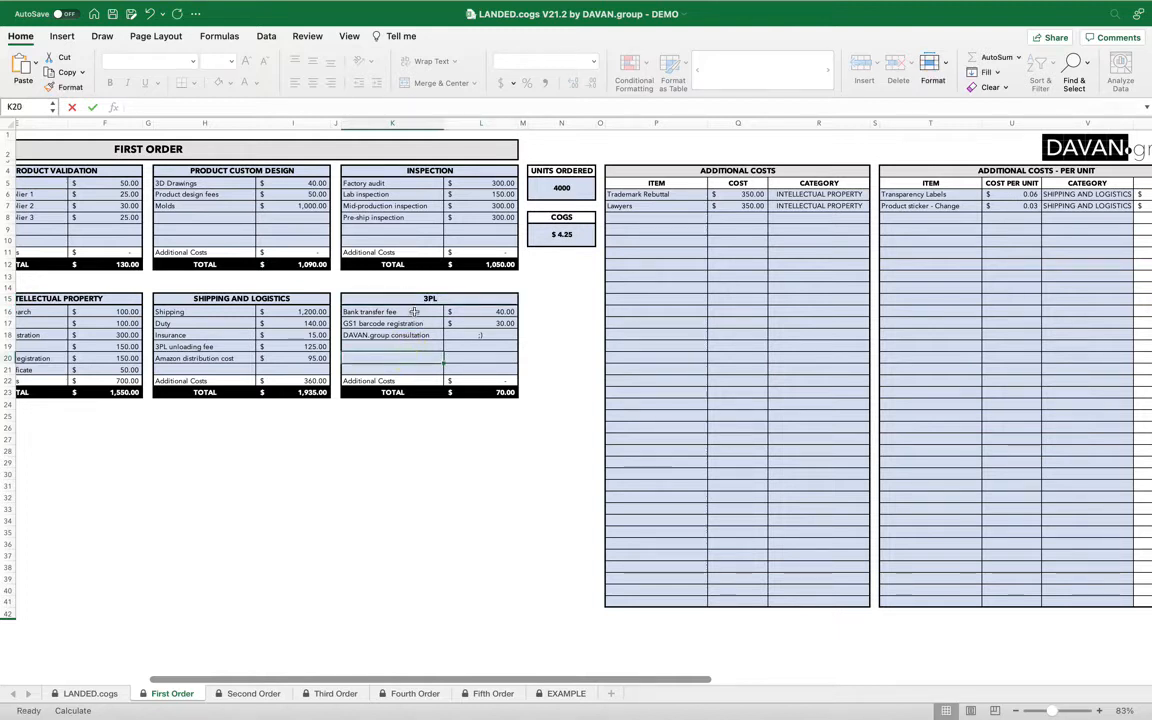
Check the 3PL section items and the additional-cost category list for the renamed 3PL option.
left_click_drag(415, 311, 417, 361)
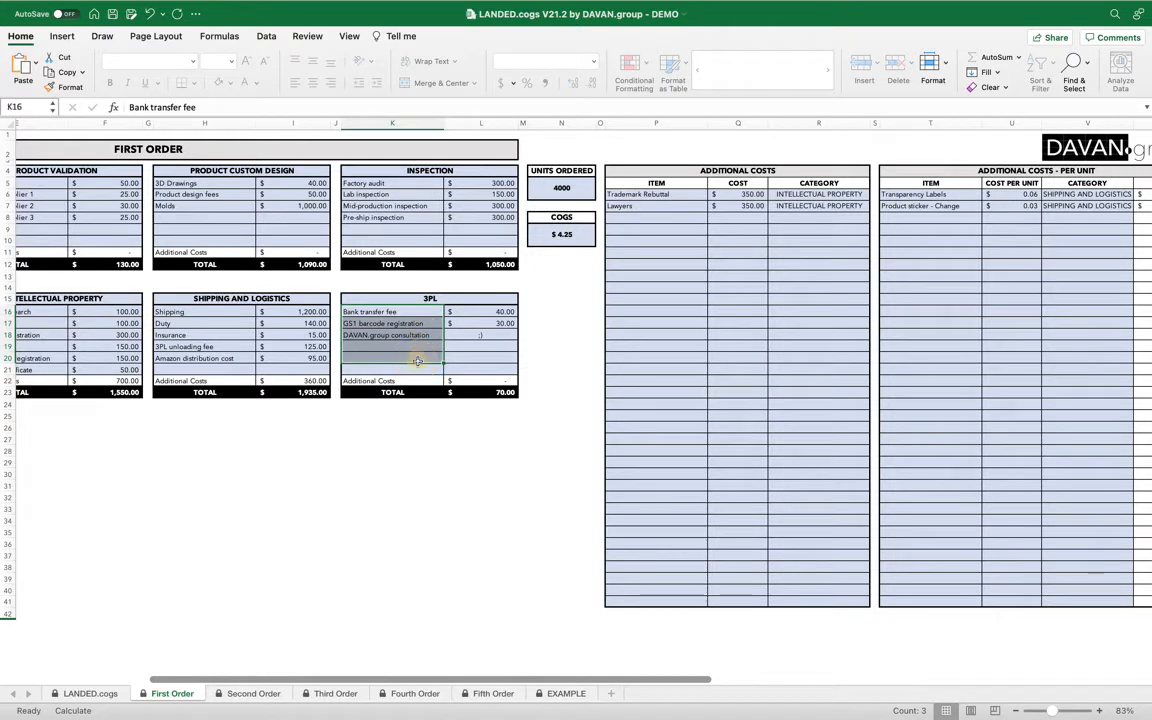
left_click(424, 350)
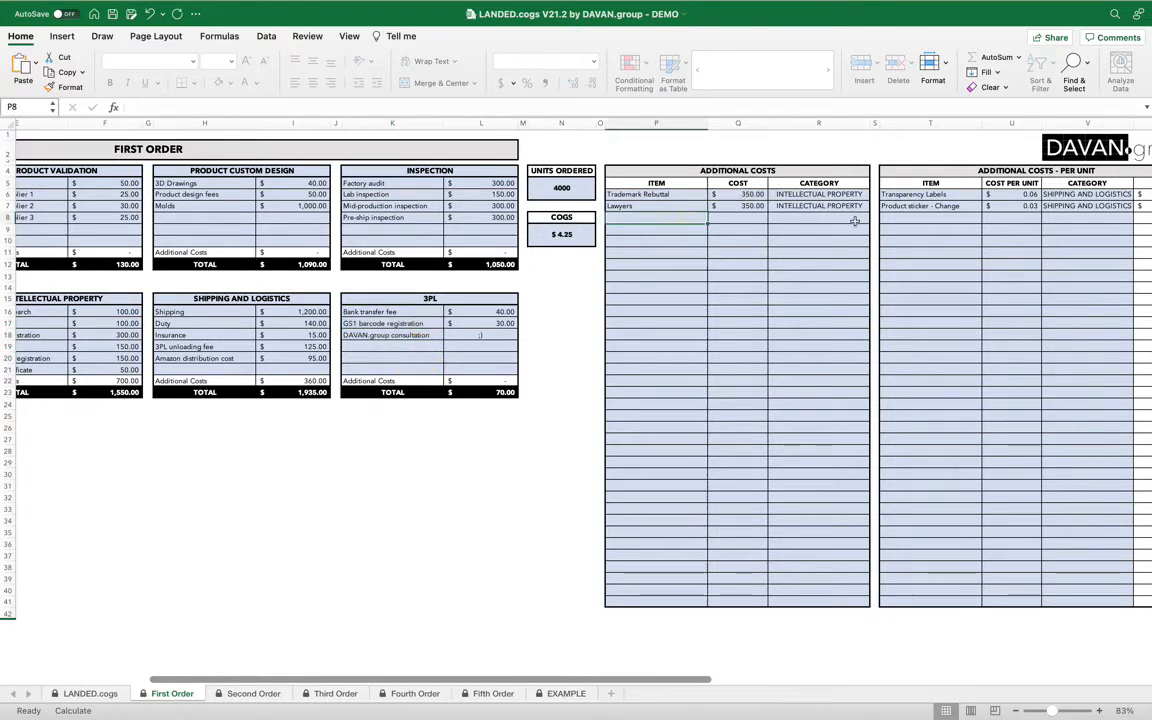
left_click(850, 217)
left_click(875, 219)
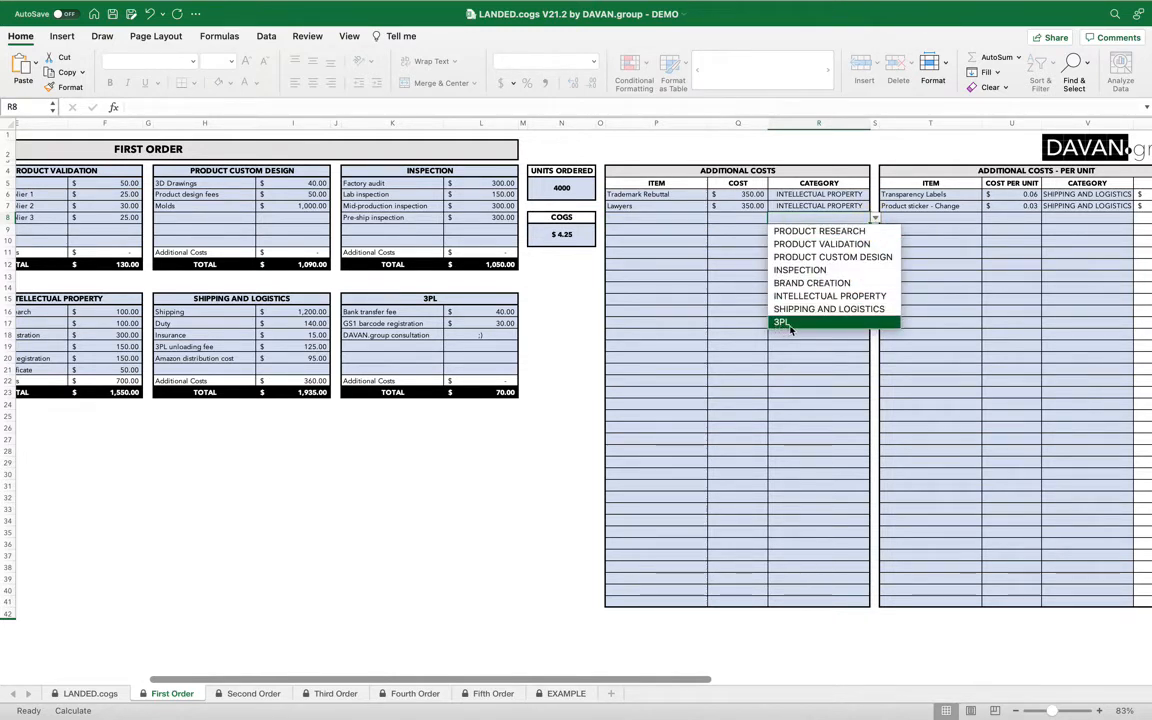
left_click(712, 257)
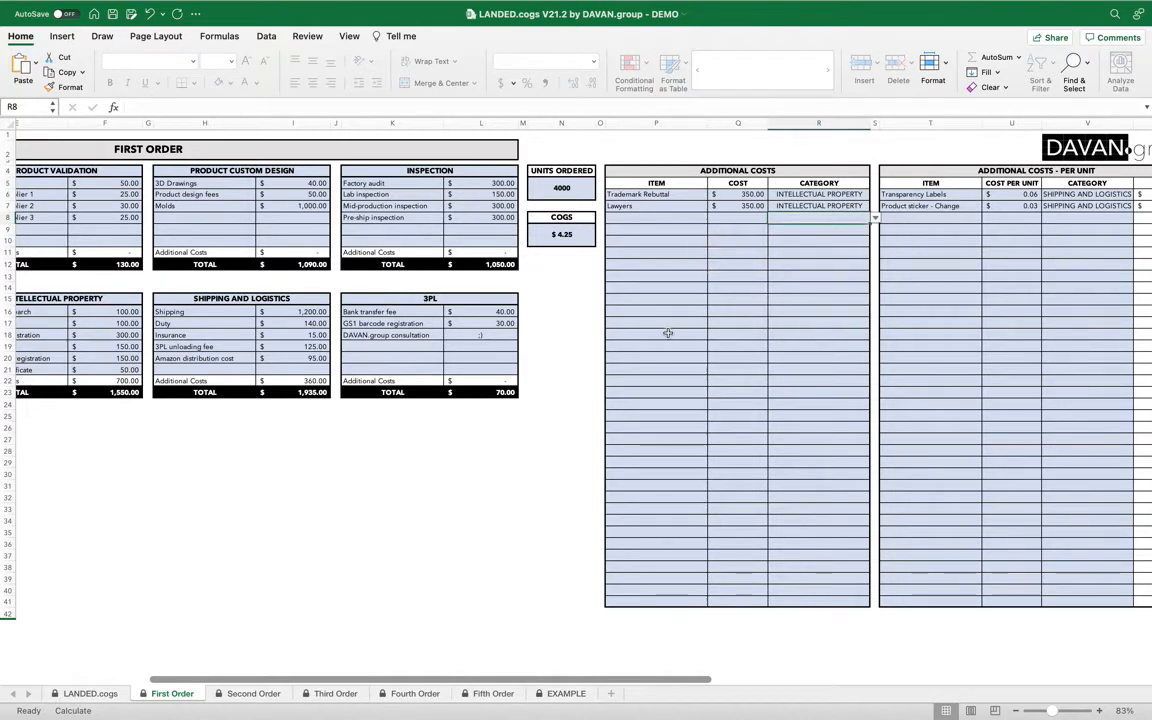
scroll(668, 333, "left", 10)
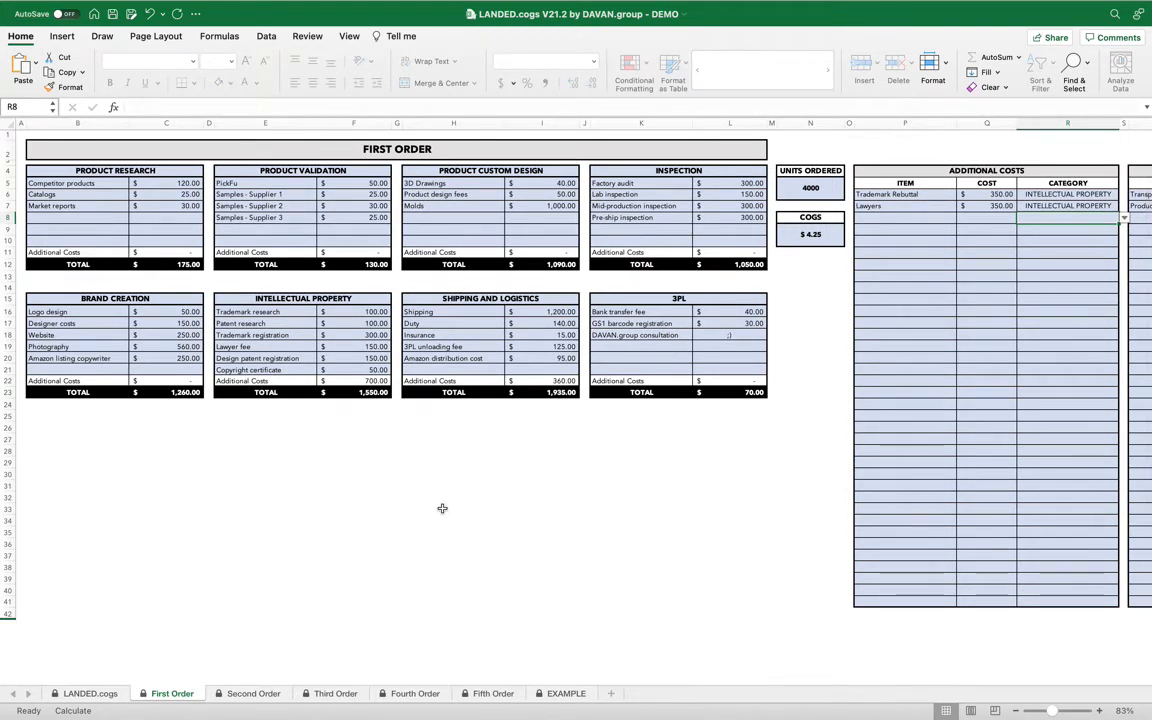
Copy the First Order data into the Second Order sheet, confirming the replacement.
left_click(255, 694)
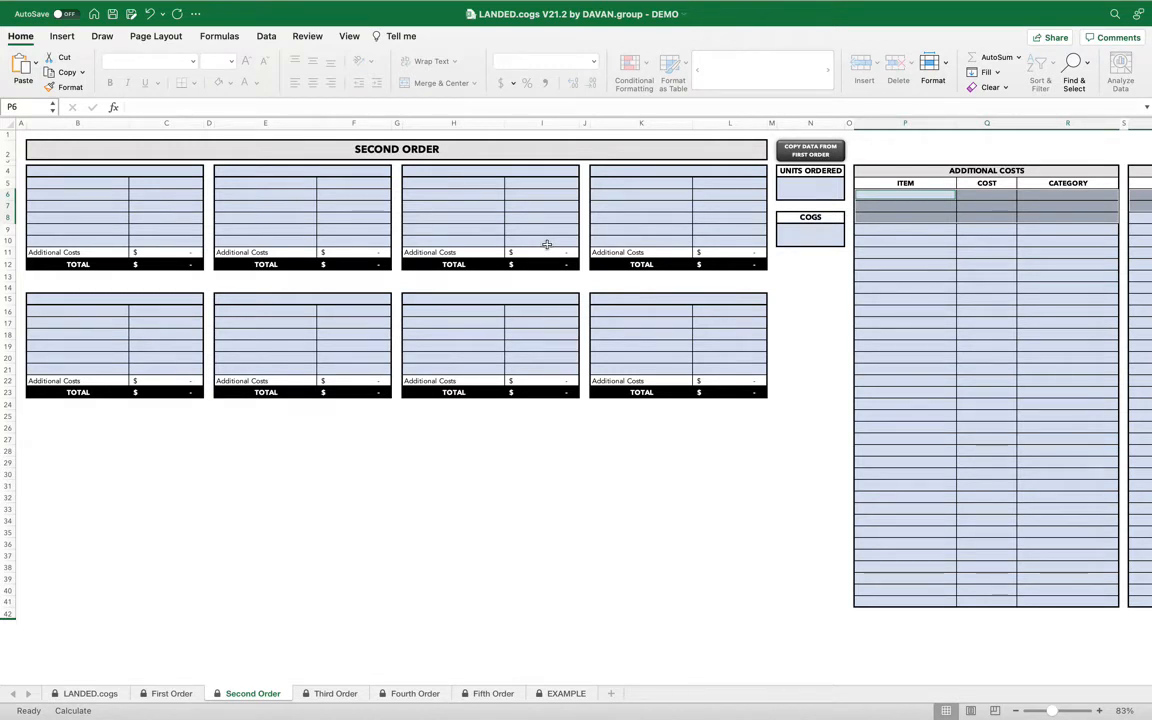
left_click(812, 151)
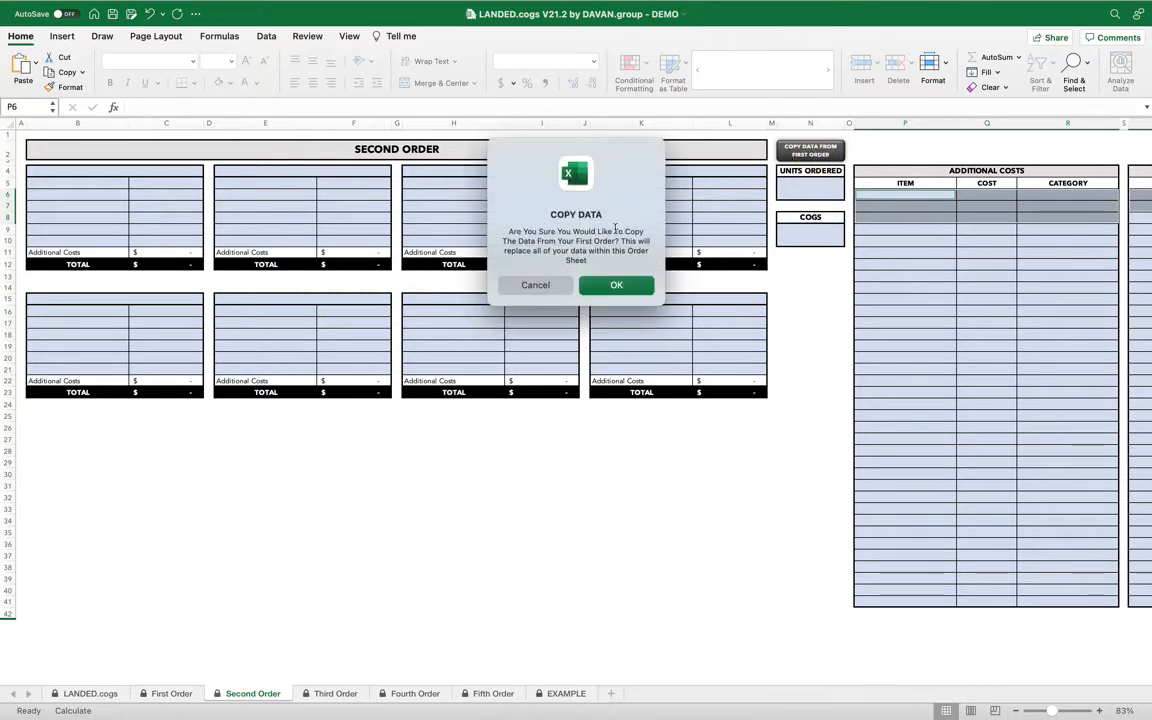
left_click(616, 286)
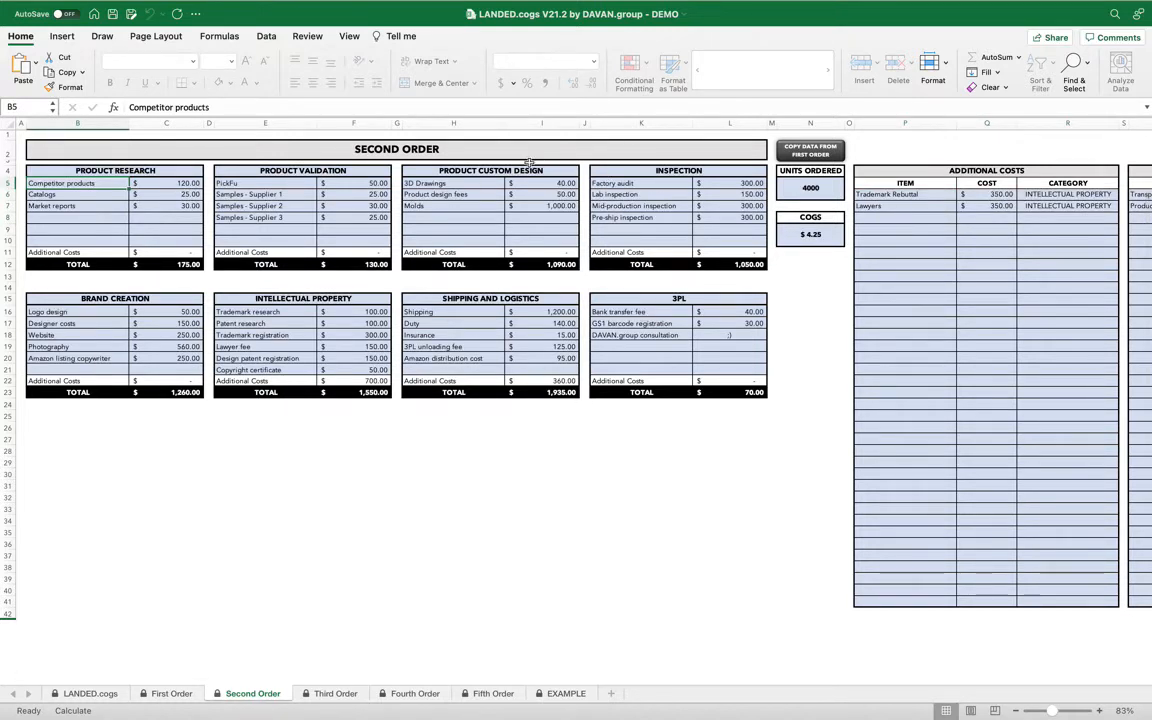
Clear the Brand Creation and Intellectual Property sections on the Second Order sheet.
left_click(153, 298)
left_click_drag(153, 298, 161, 364)
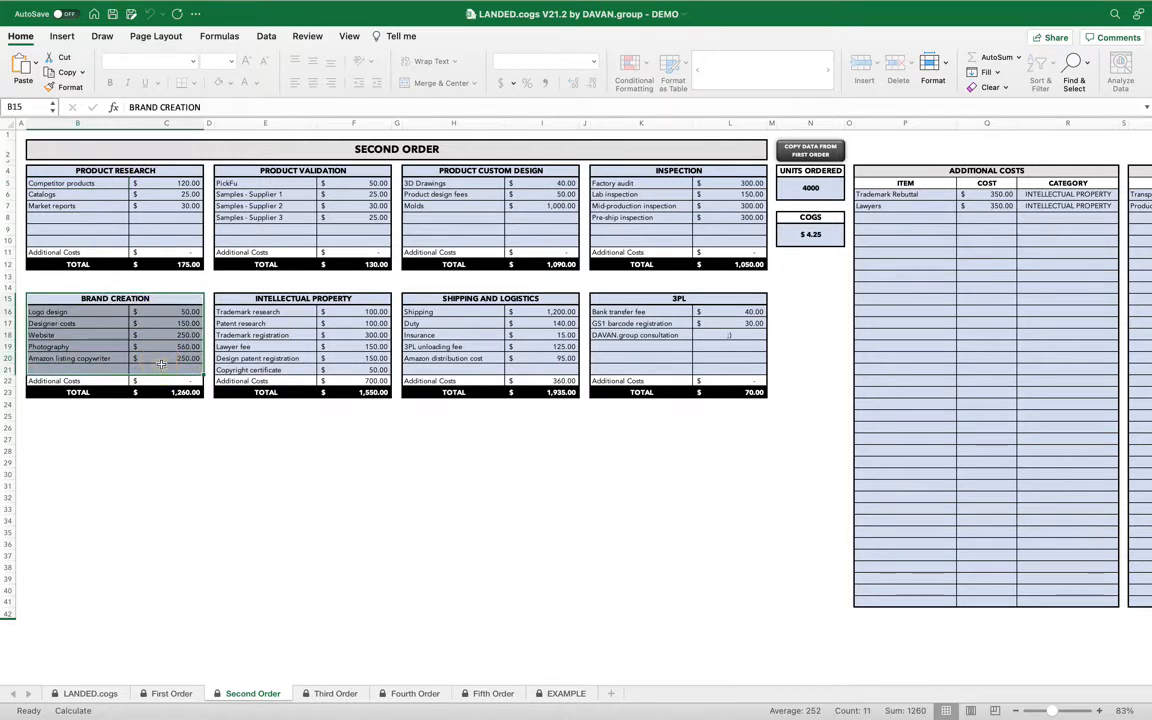
key("Delete")
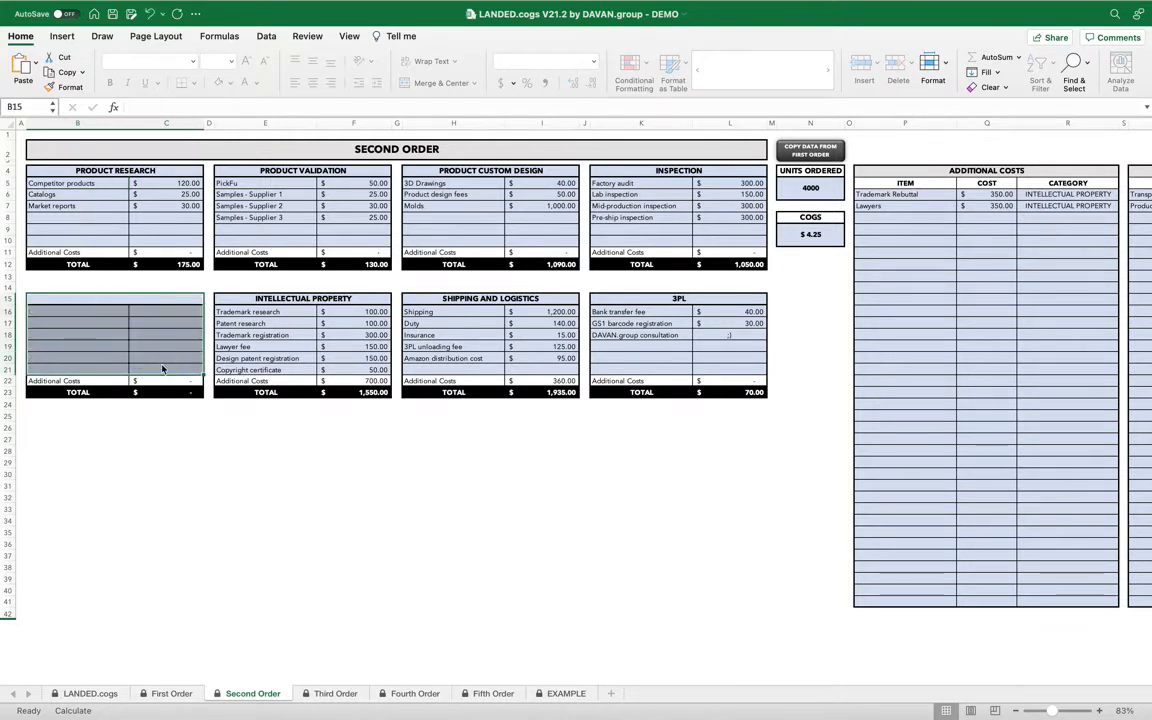
left_click_drag(295, 300, 307, 380)
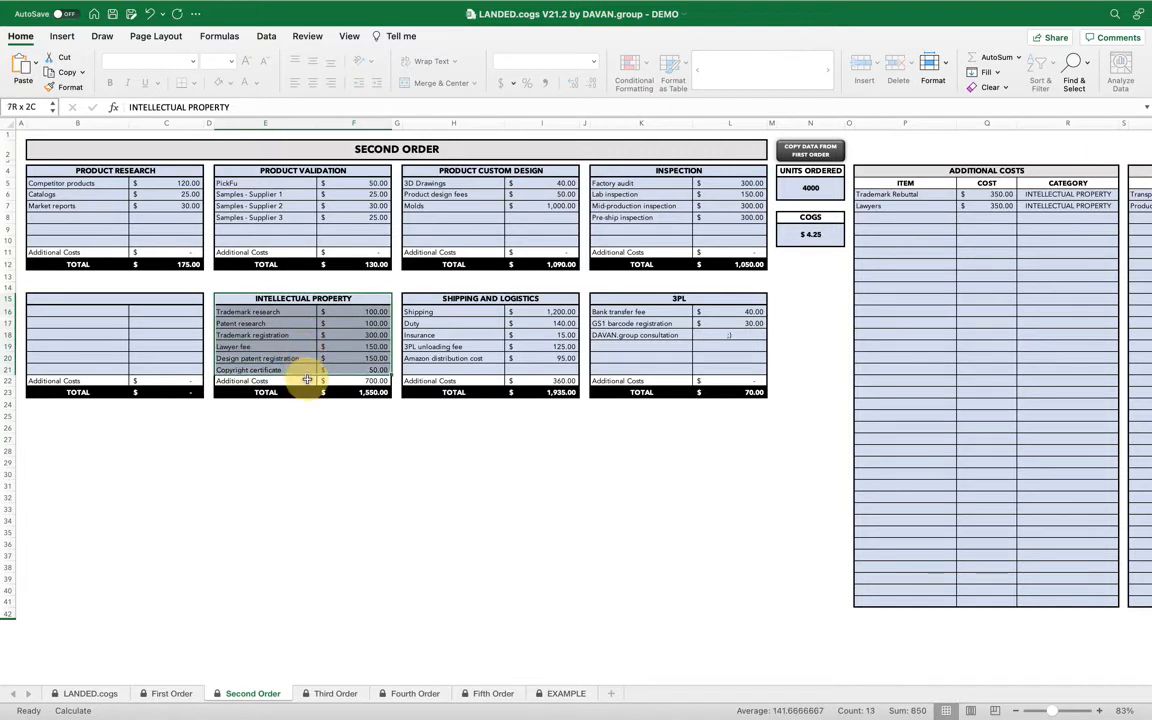
key("Delete")
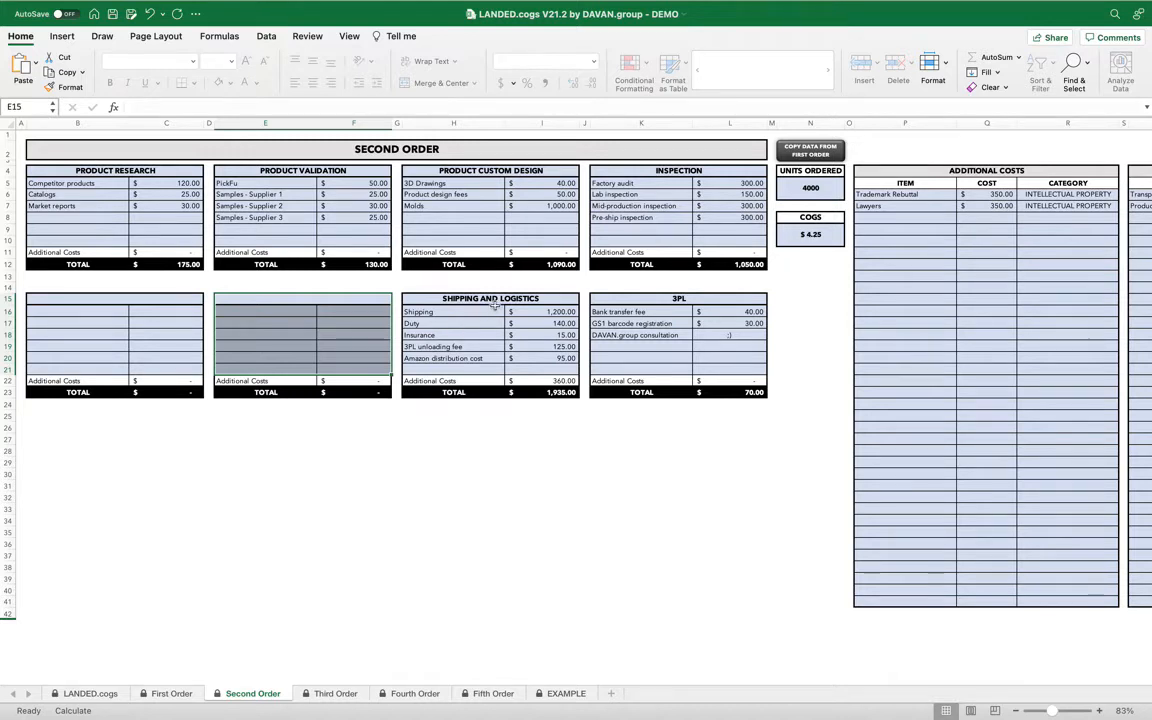
Set the Second Order's Shipping cost to 45000.
left_click(440, 346)
left_click(546, 315)
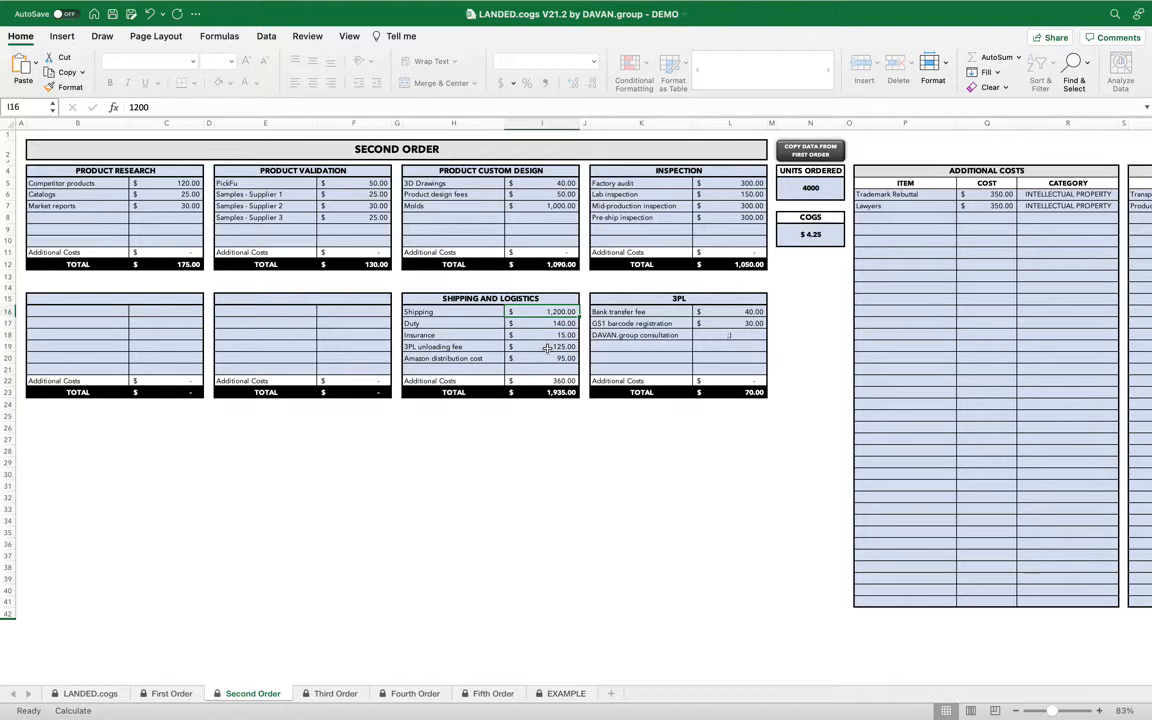
type("45000")
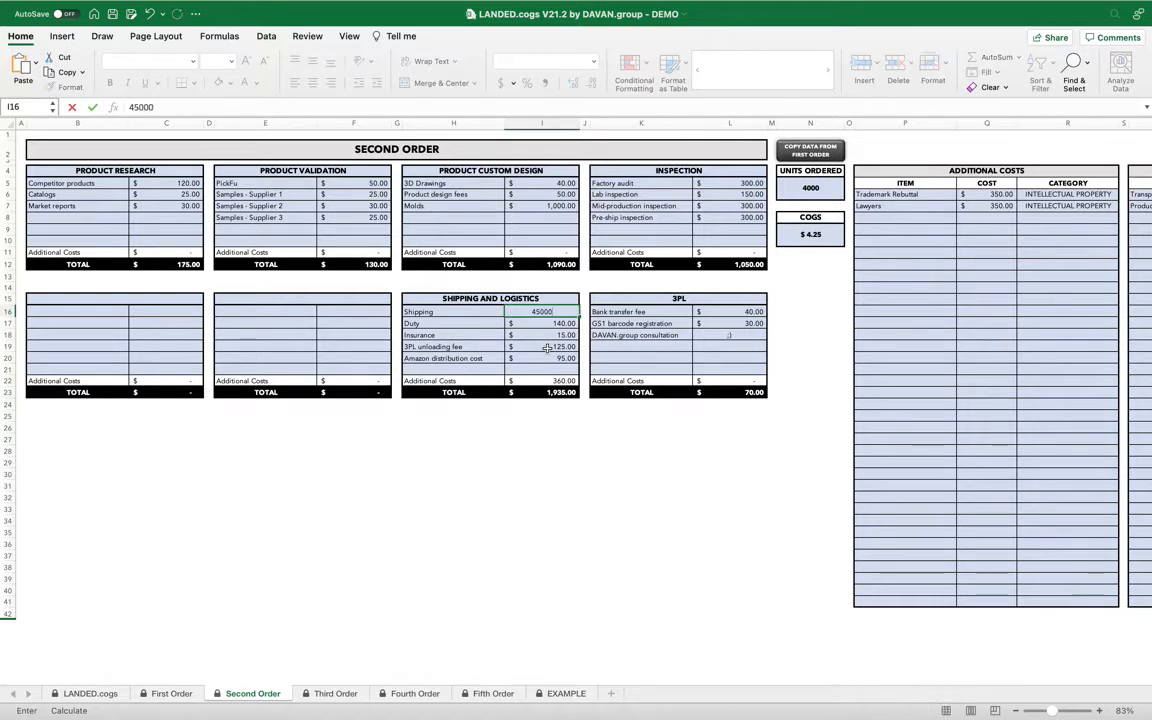
key("Return")
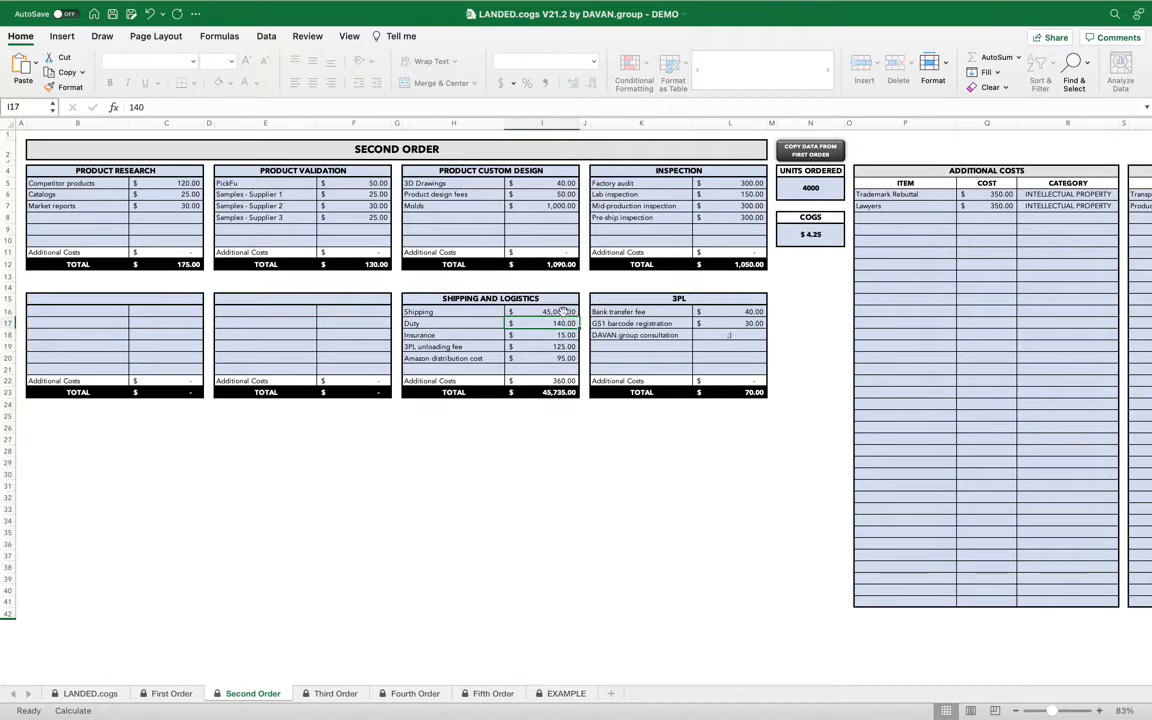
Open the Third Order sheet.
left_click(335, 693)
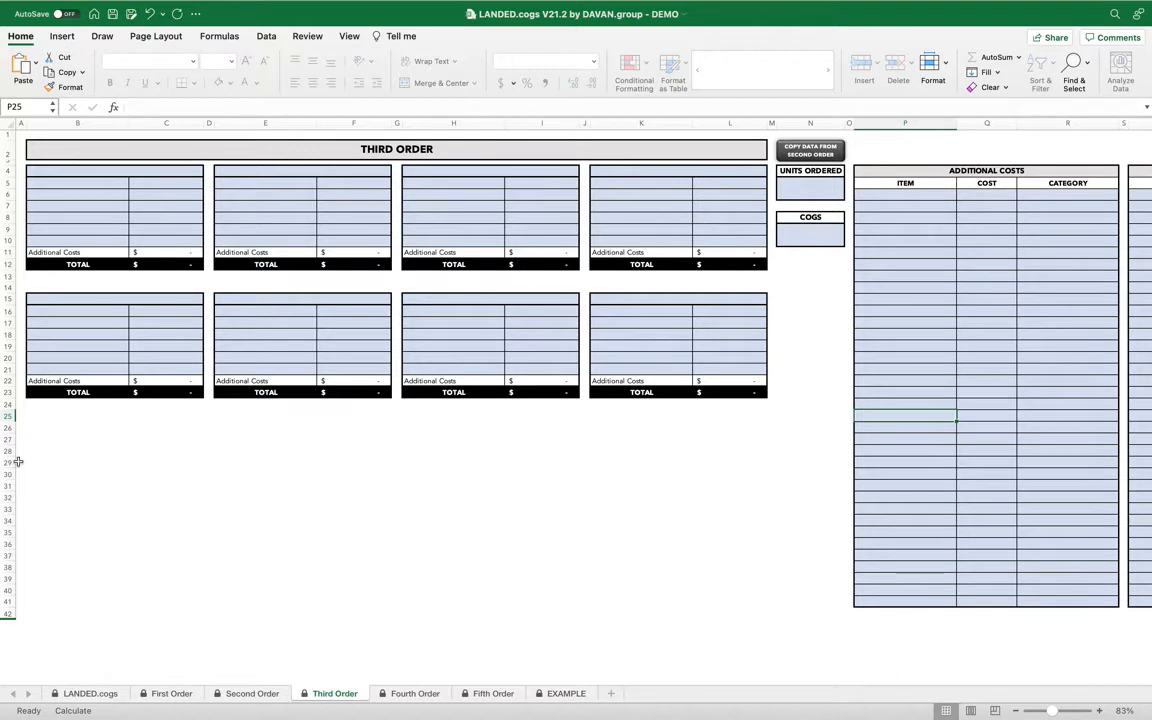
Open the dashboard sheet and choose First Order in the order selector.
left_click(176, 696)
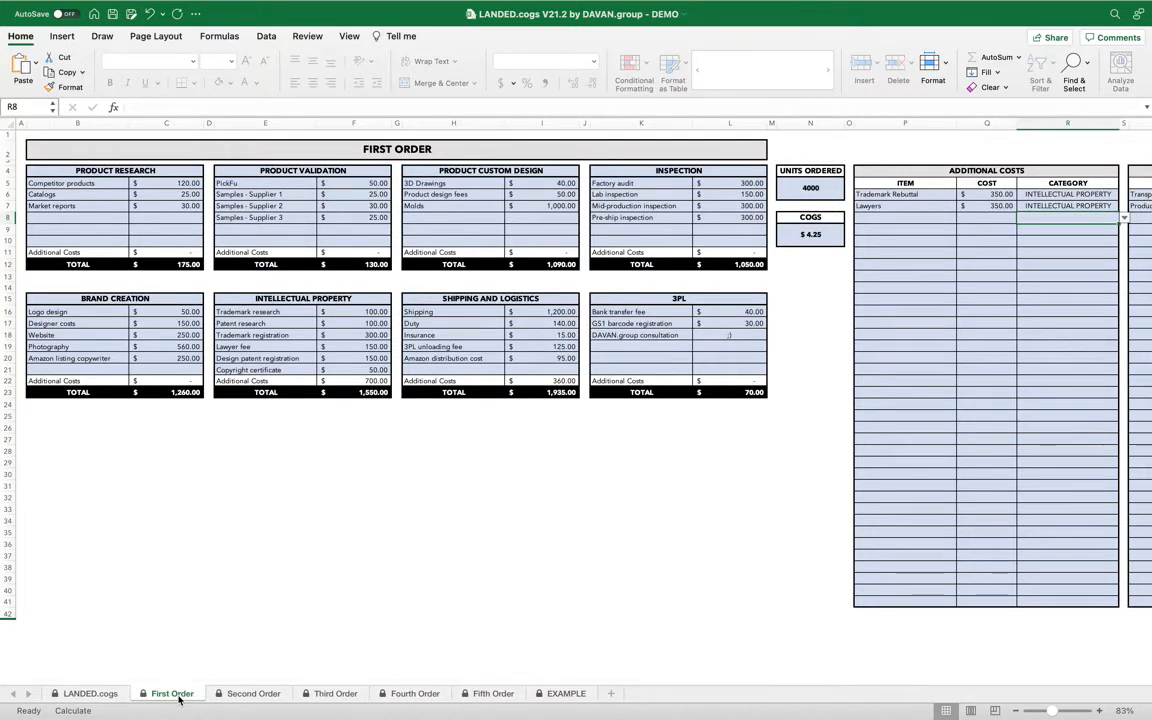
left_click(99, 695)
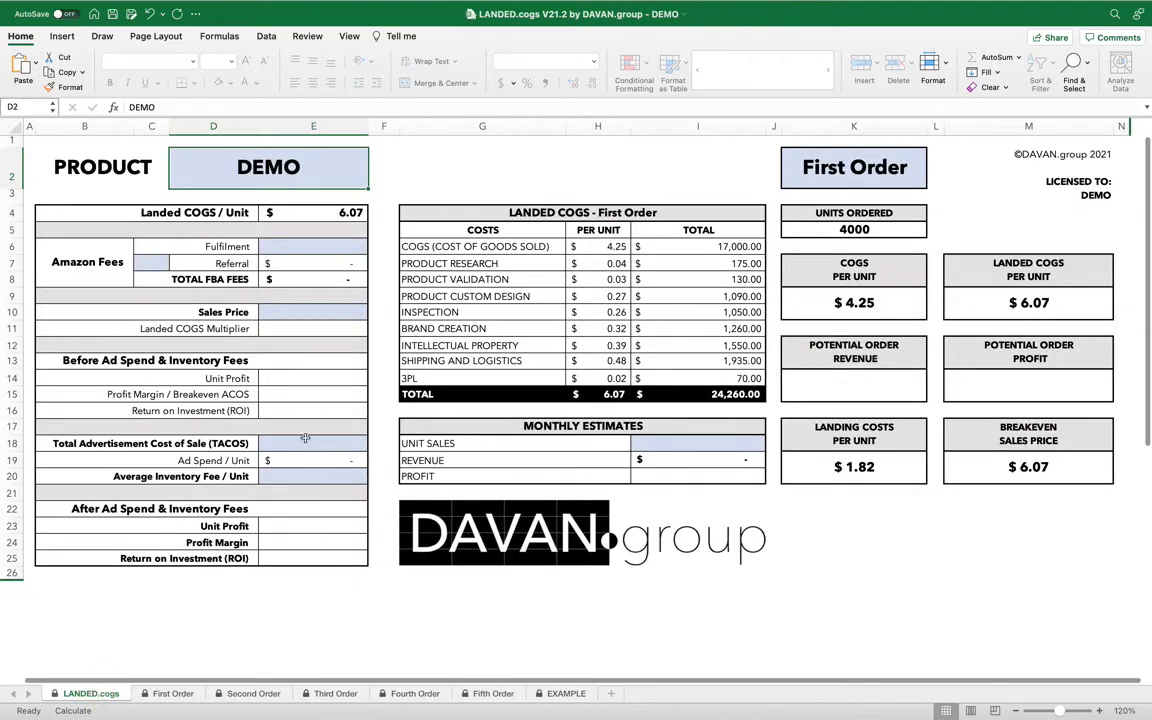
left_click(862, 168)
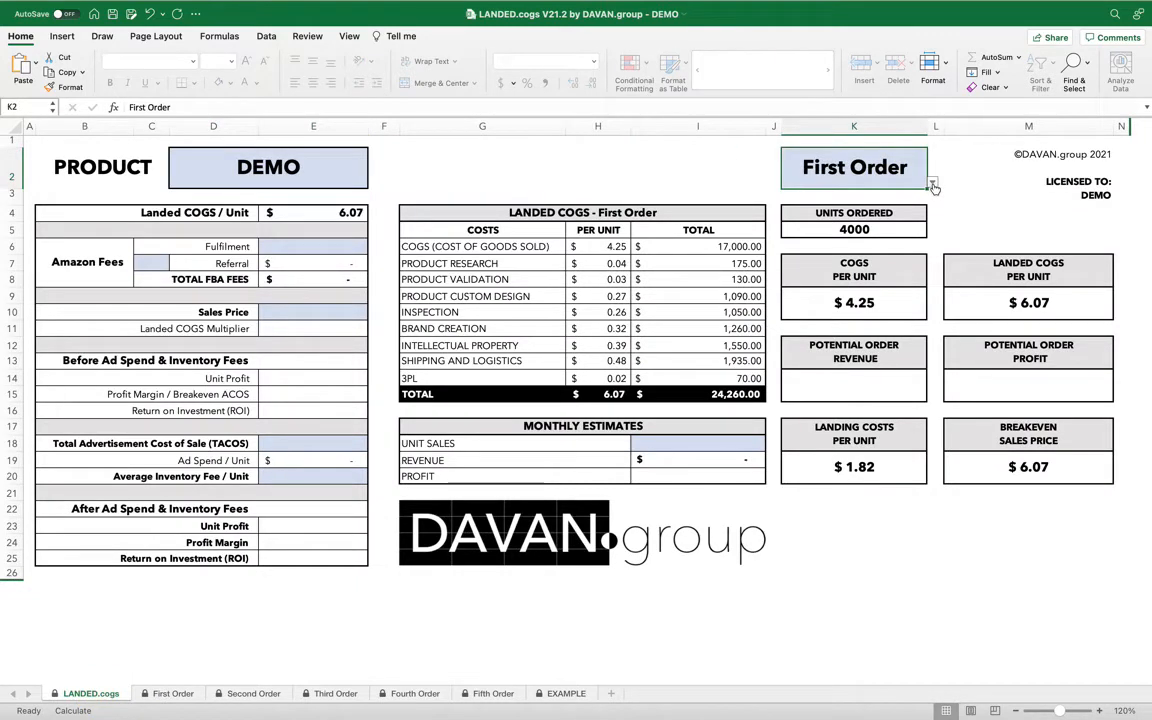
left_click(931, 183)
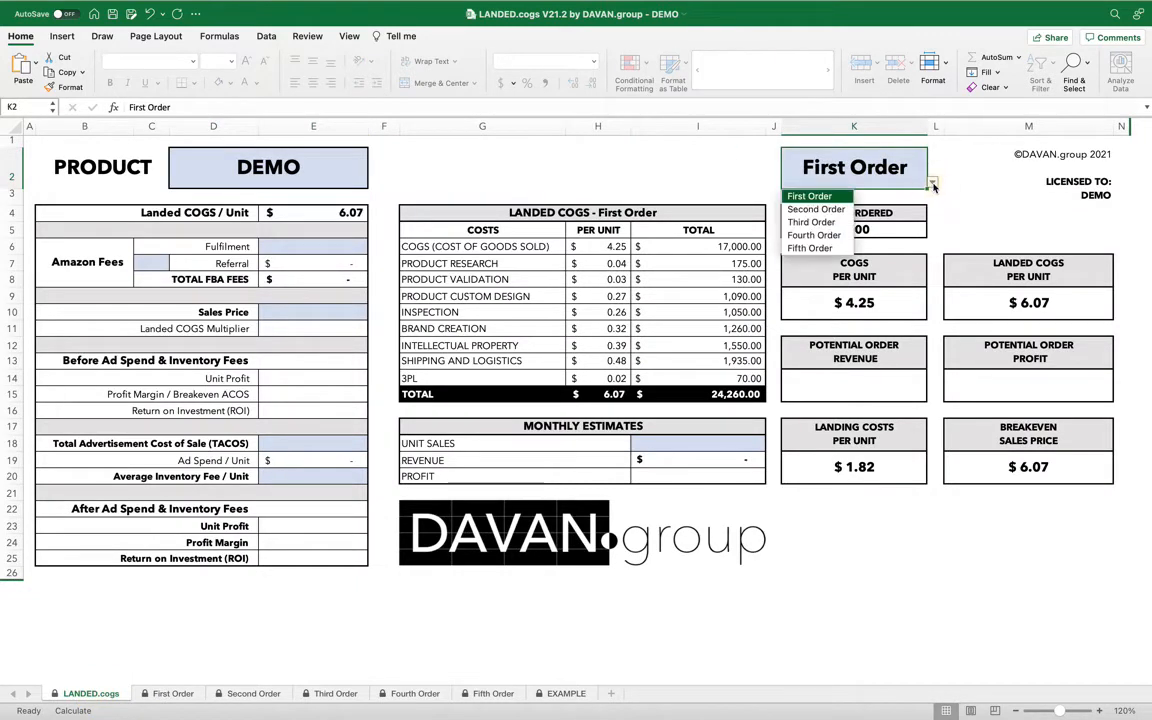
left_click(825, 197)
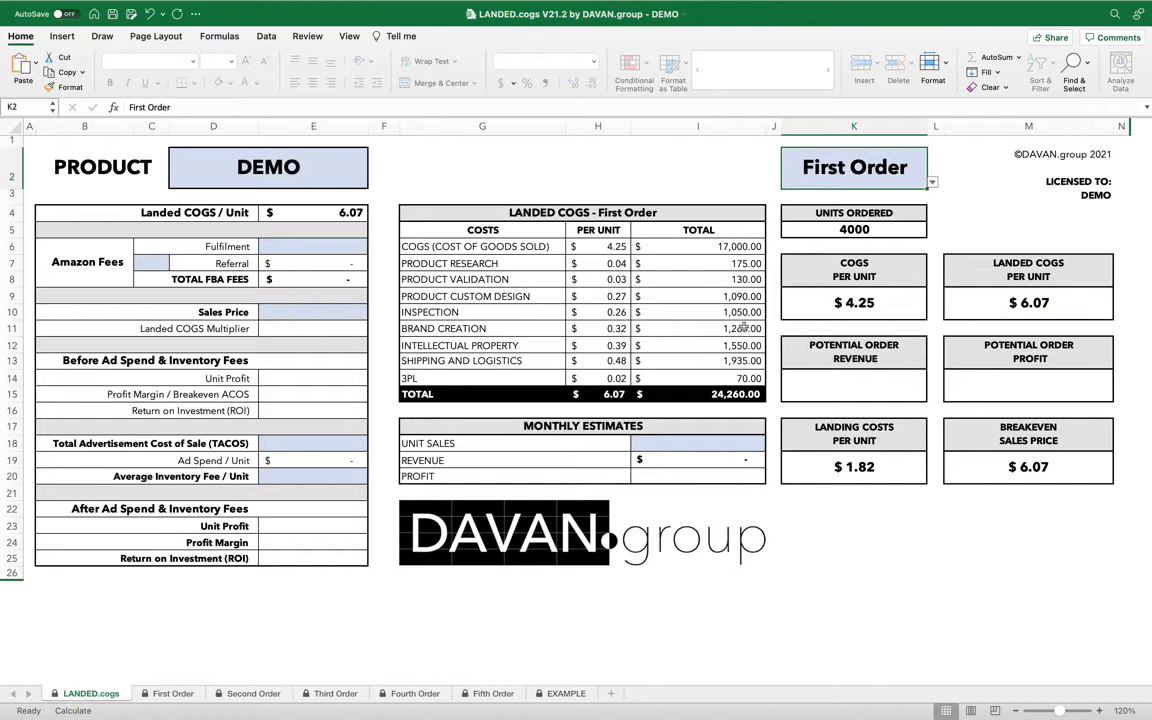
Look up the FBA fulfillment fee in the FBA fees workbook and set the Fulfilment fee to 5.98.
left_click(343, 248)
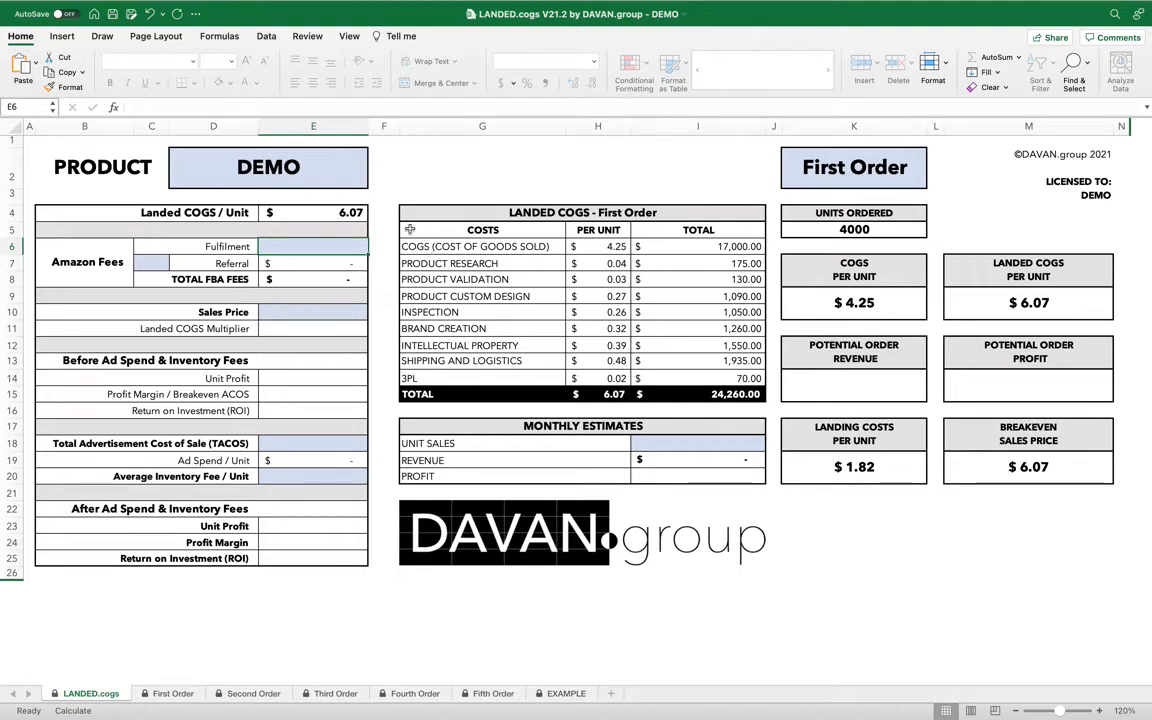
key("ctrl+Left")
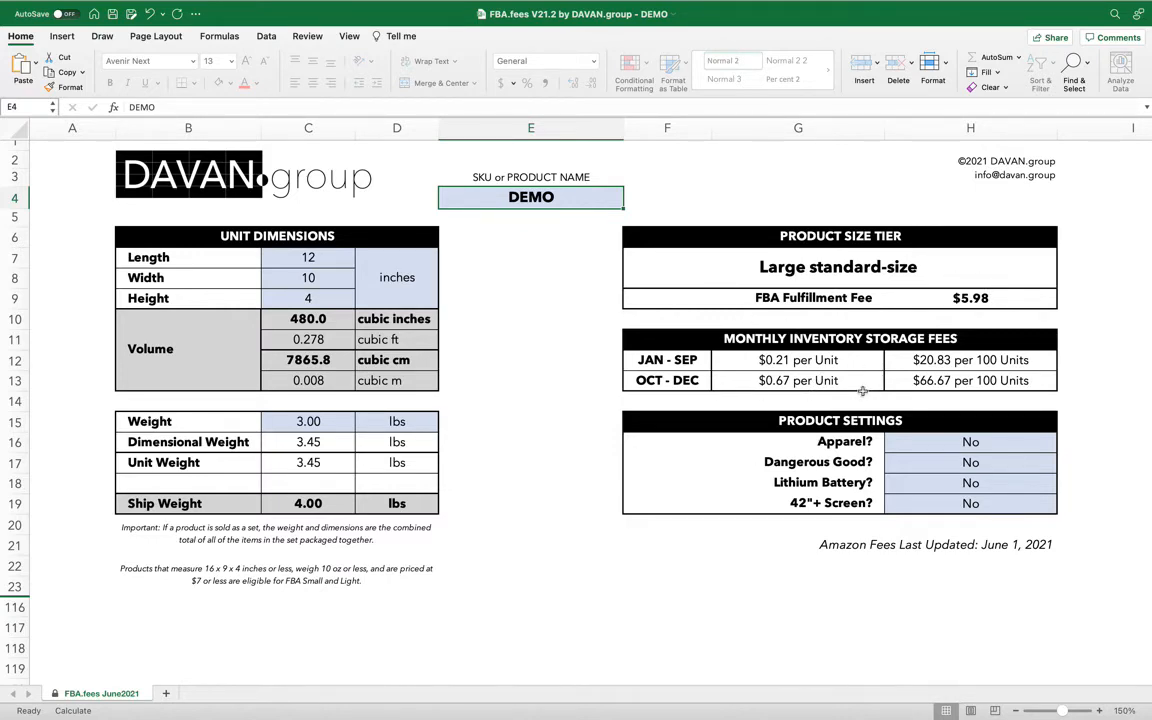
key("ctrl+Right")
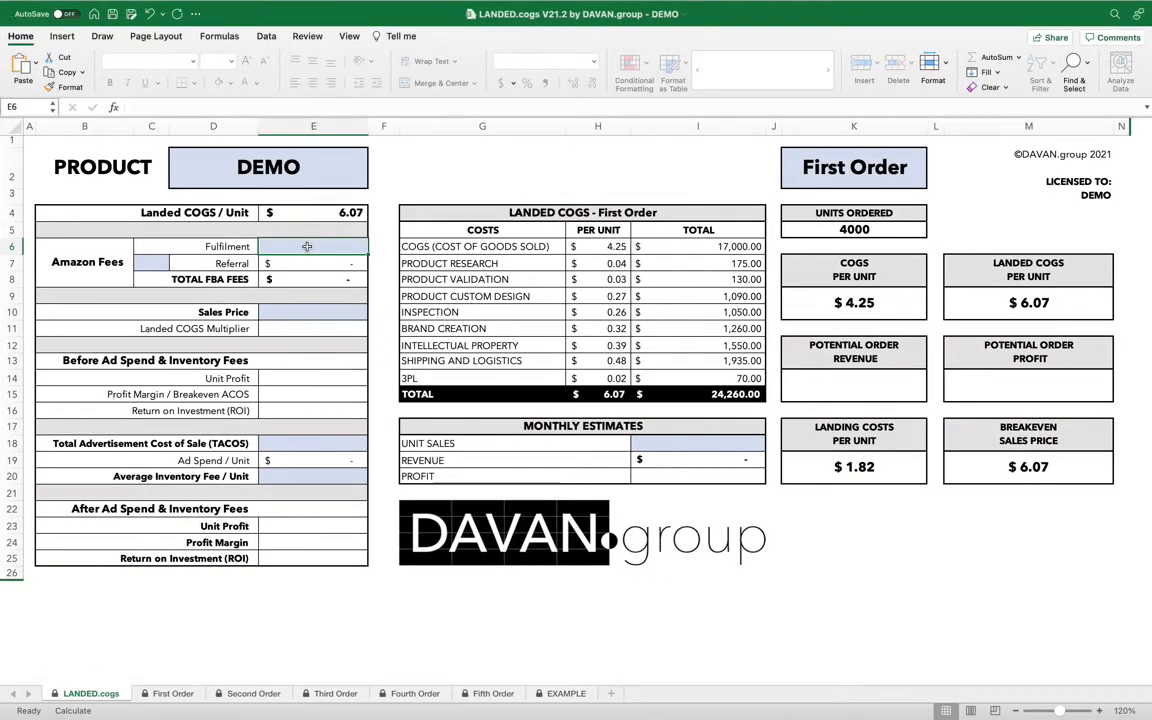
type("5.98")
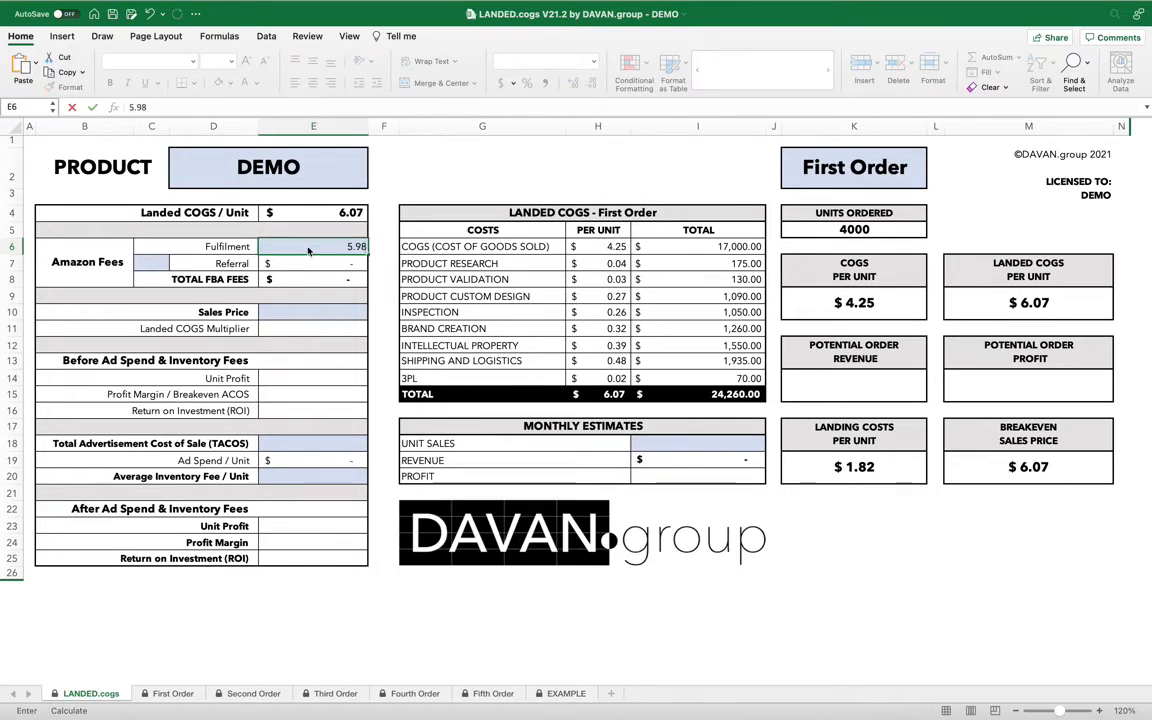
key("Return")
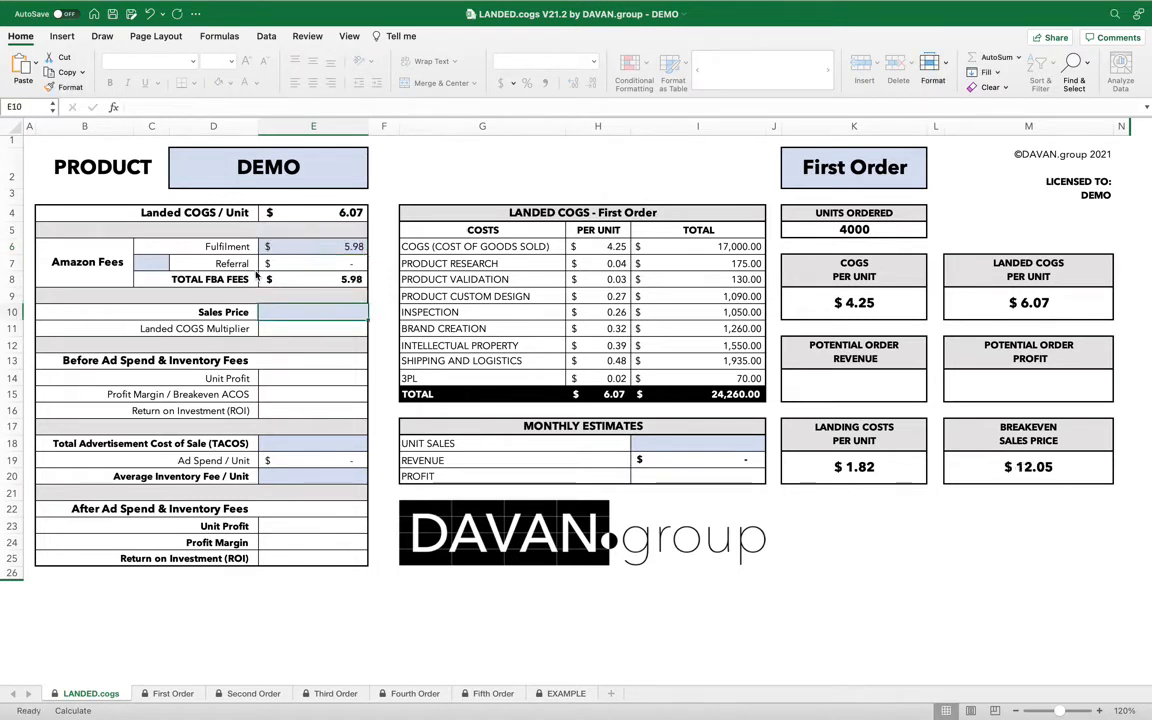
Set the Amazon referral rate to 15% and the sales price to 29.99.
left_click(156, 261)
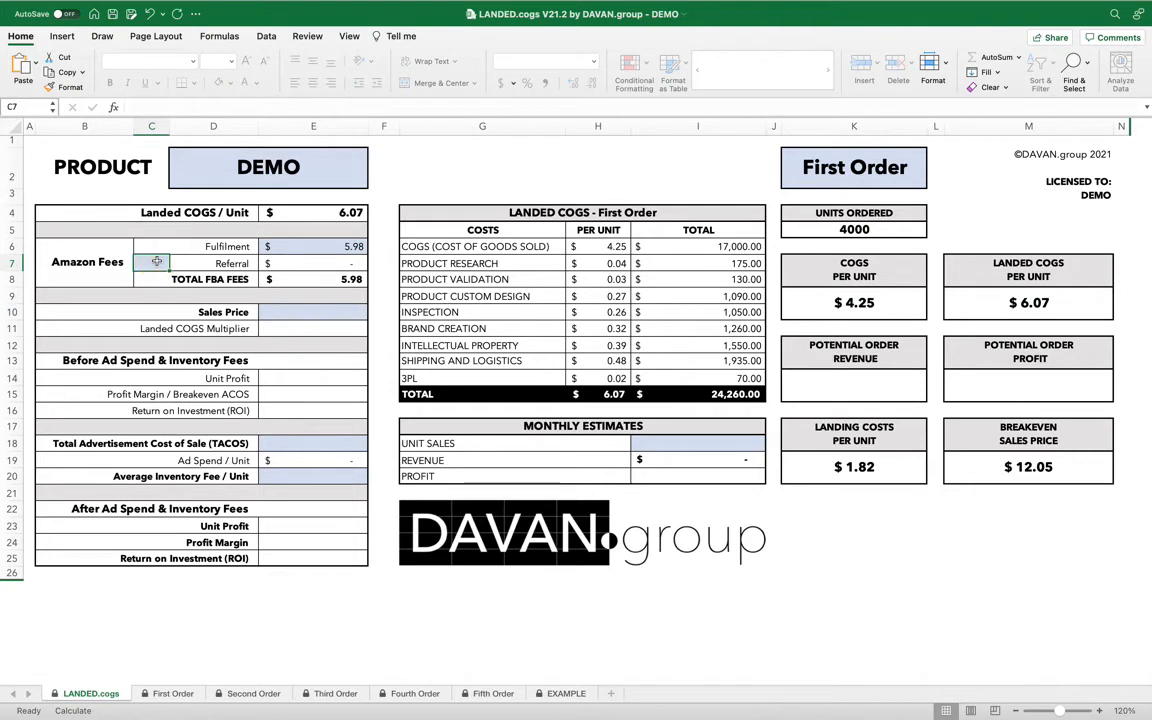
type("1%5")
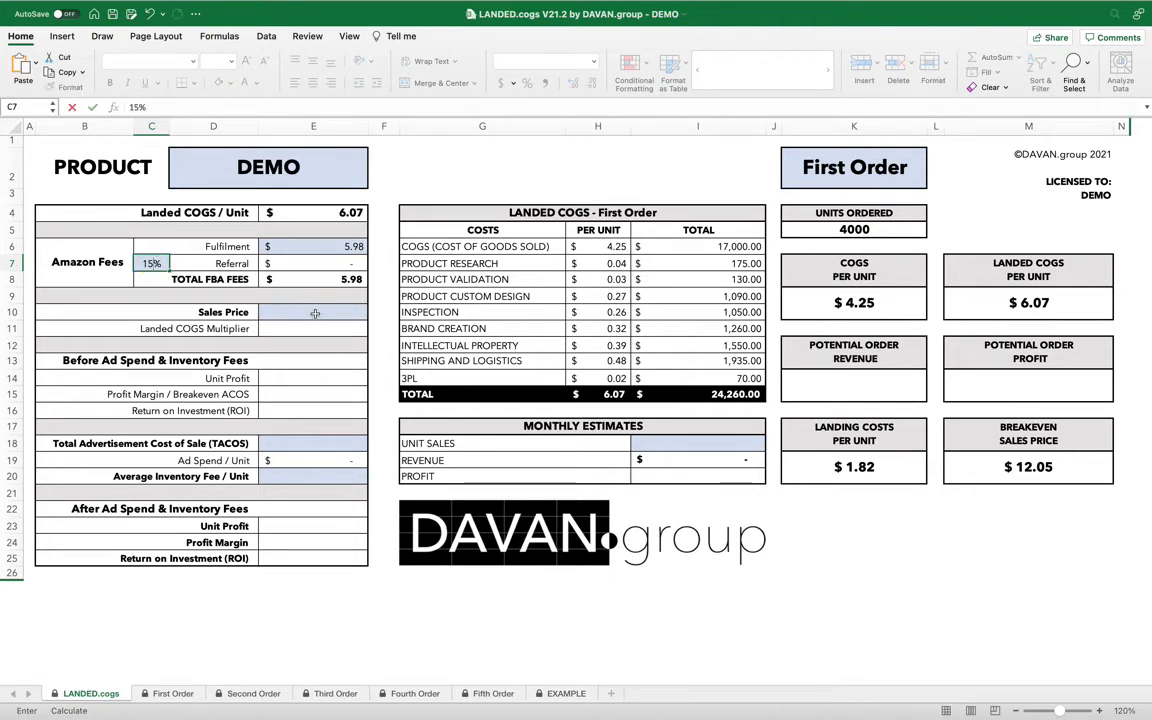
left_click(311, 314)
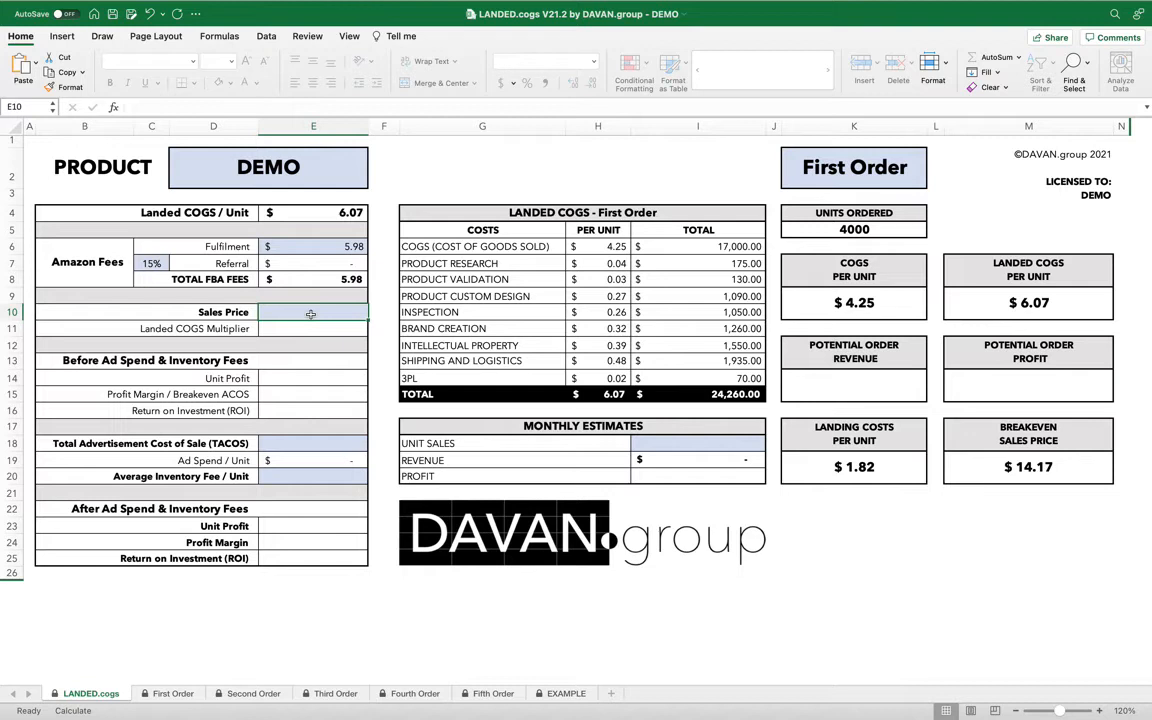
type("29.99")
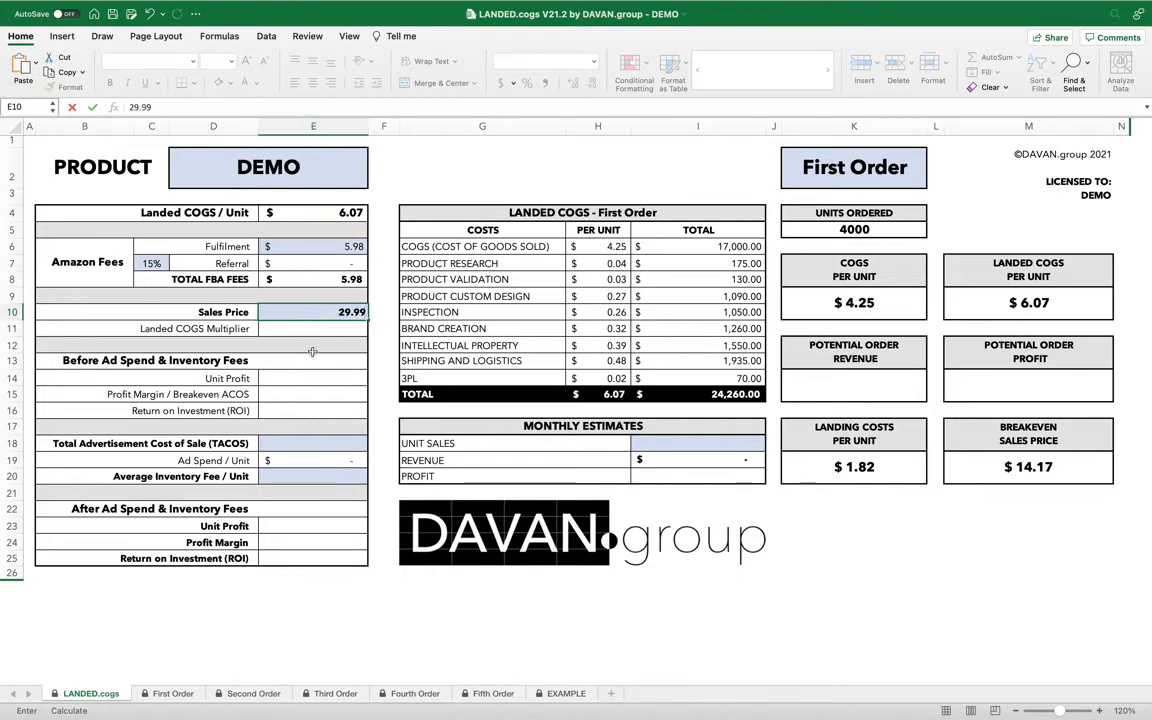
left_click(312, 443)
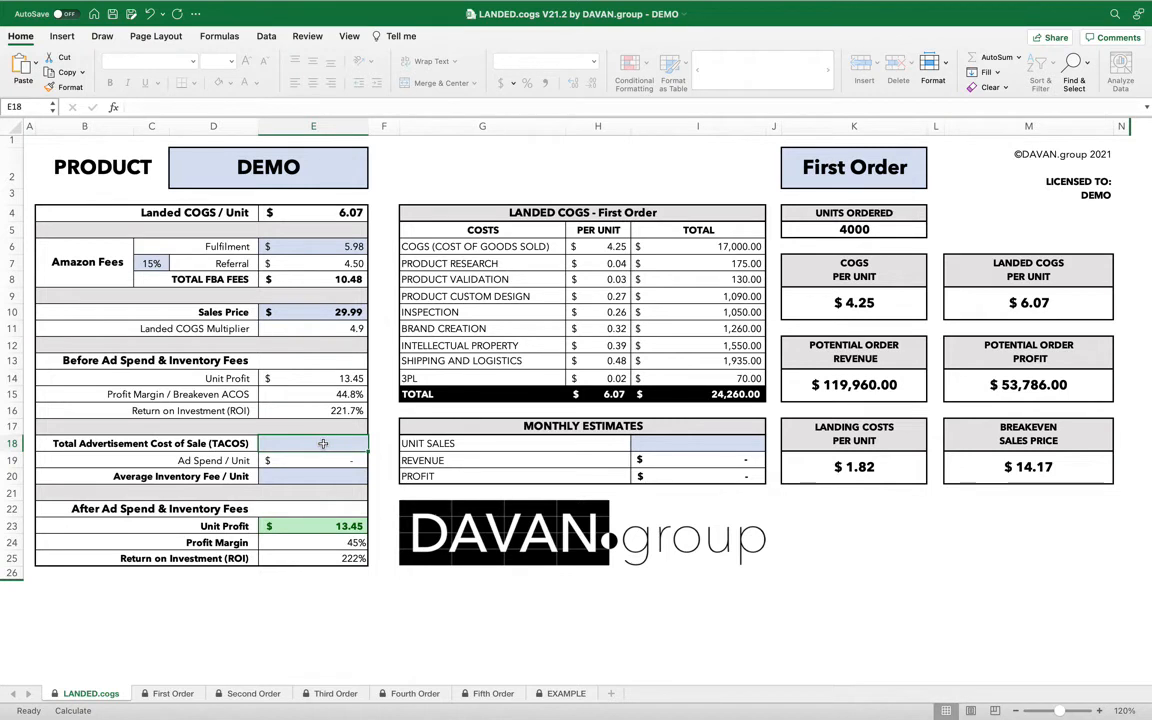
Set the TACOS to 10% and the average inventory fee per unit to 0.42.
type("10")
key("Return")
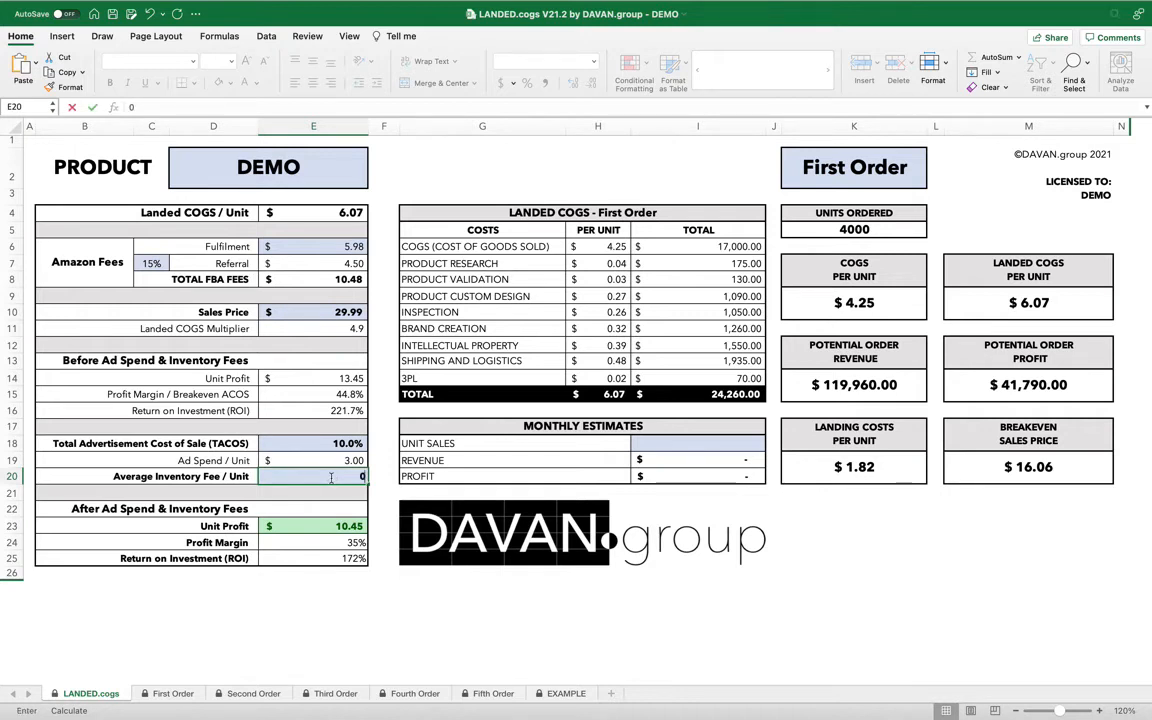
type("0.")
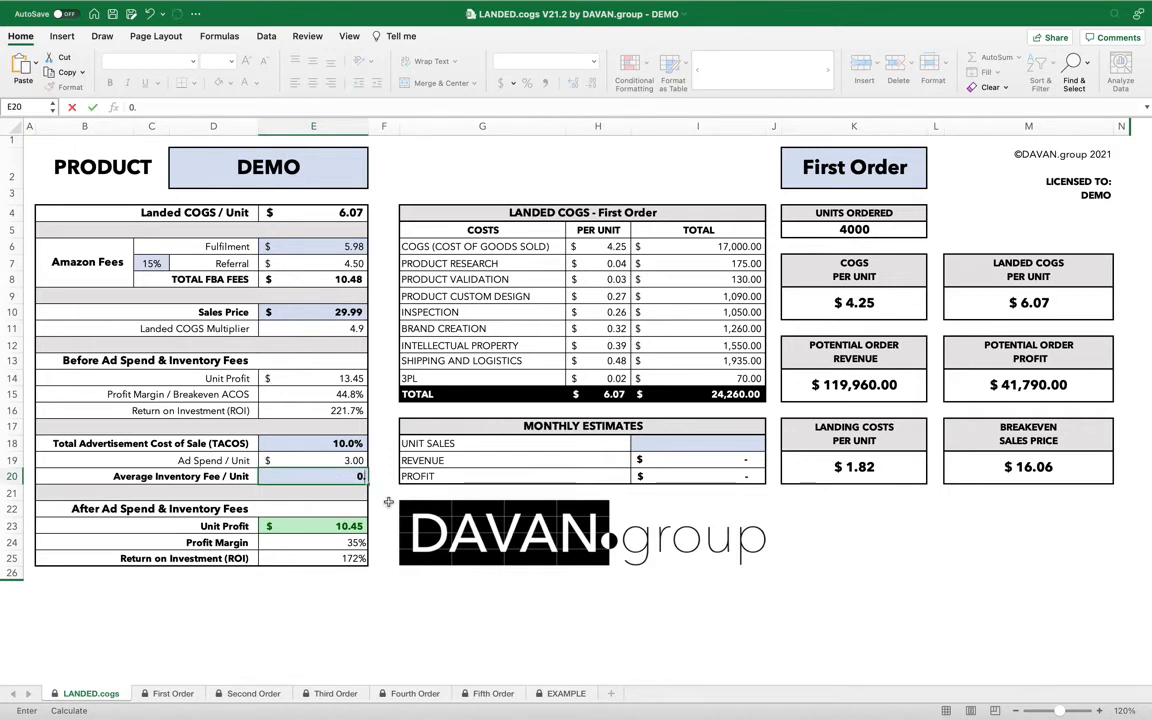
type("42")
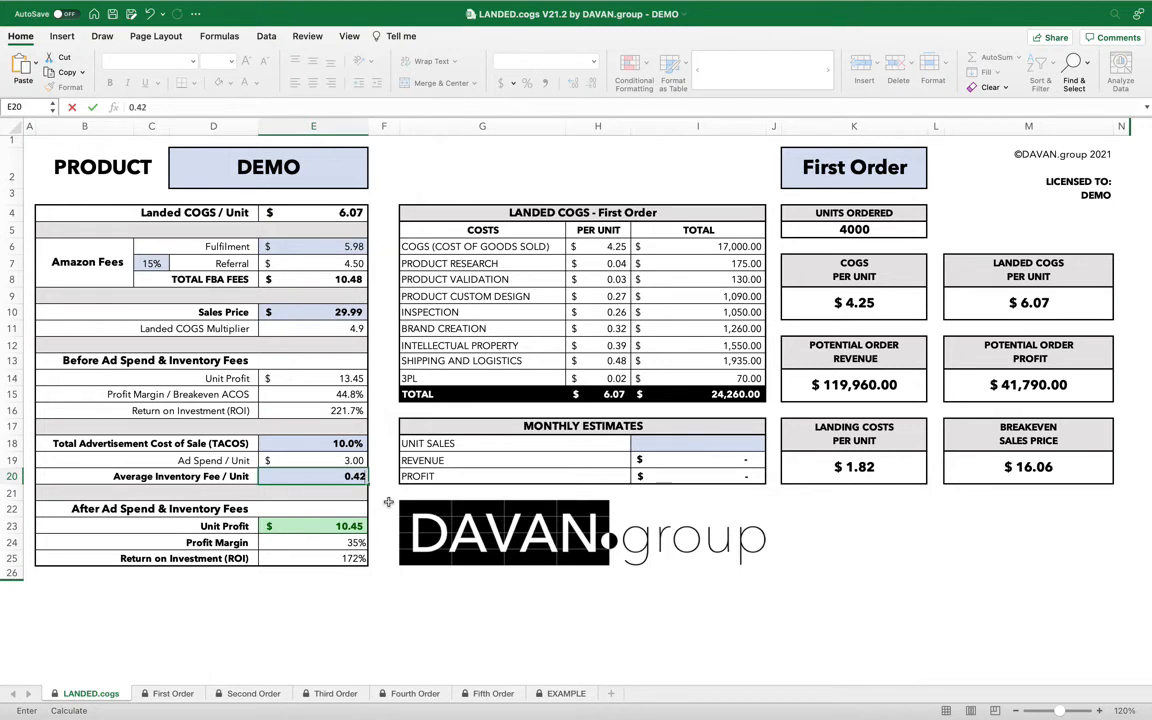
left_click(312, 470)
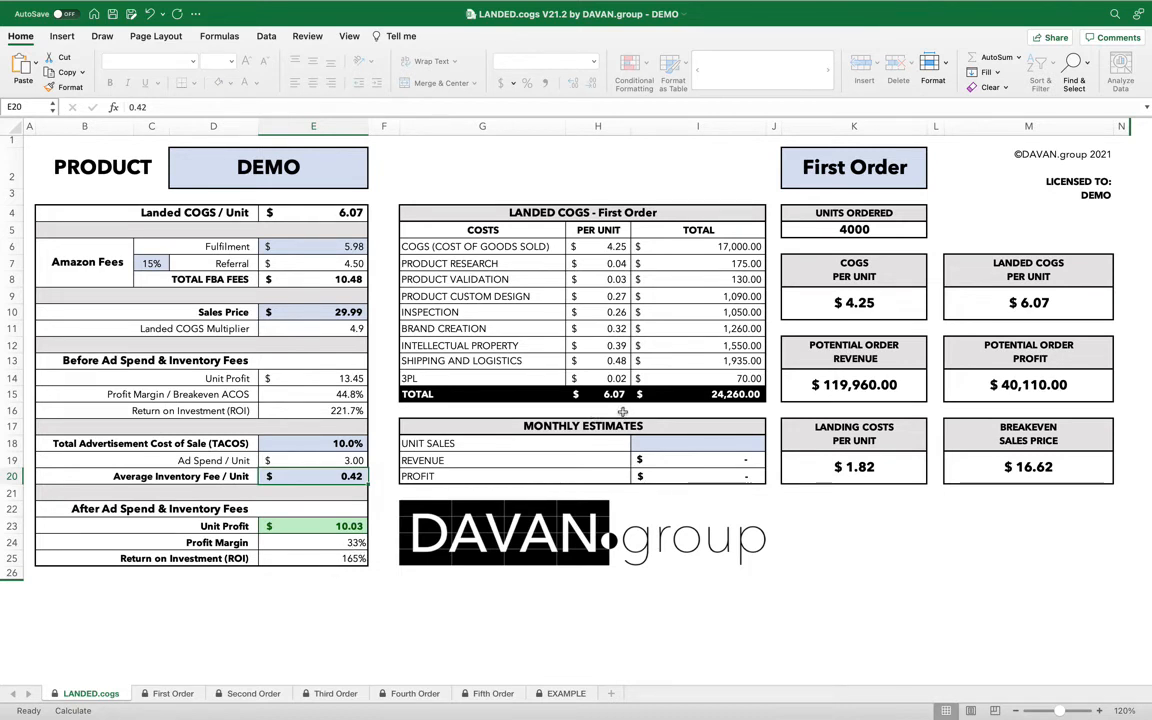
Enter 300 as the monthly unit sales estimate.
left_click(700, 448)
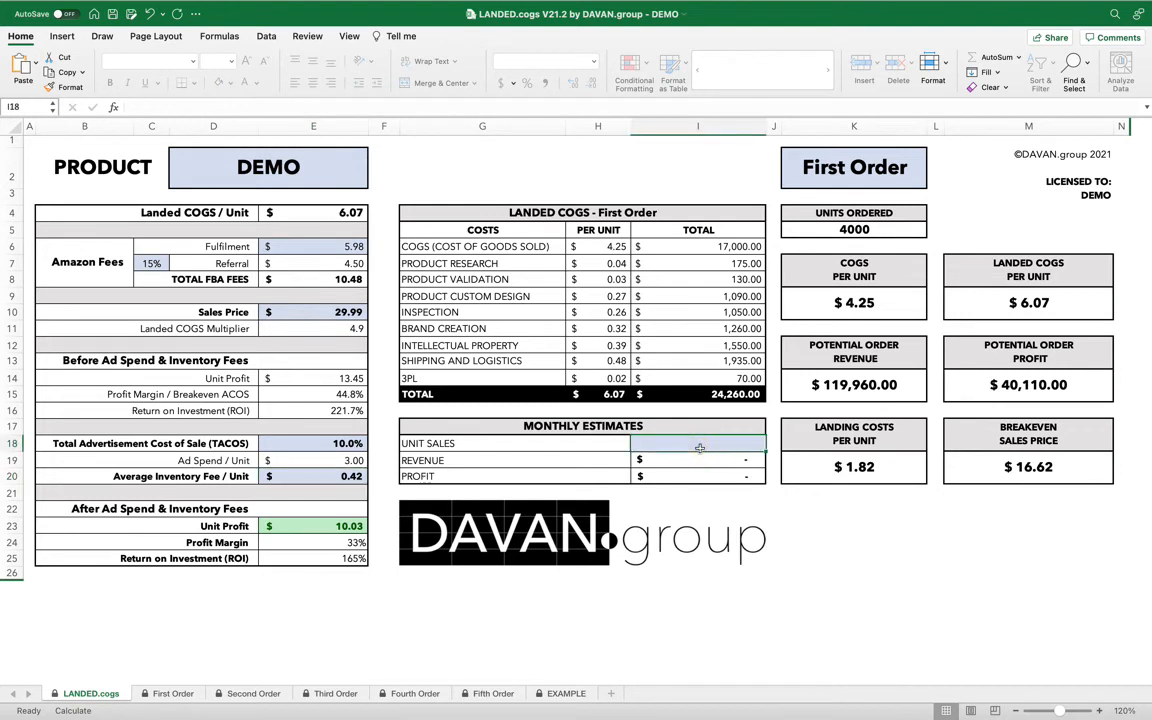
type("300")
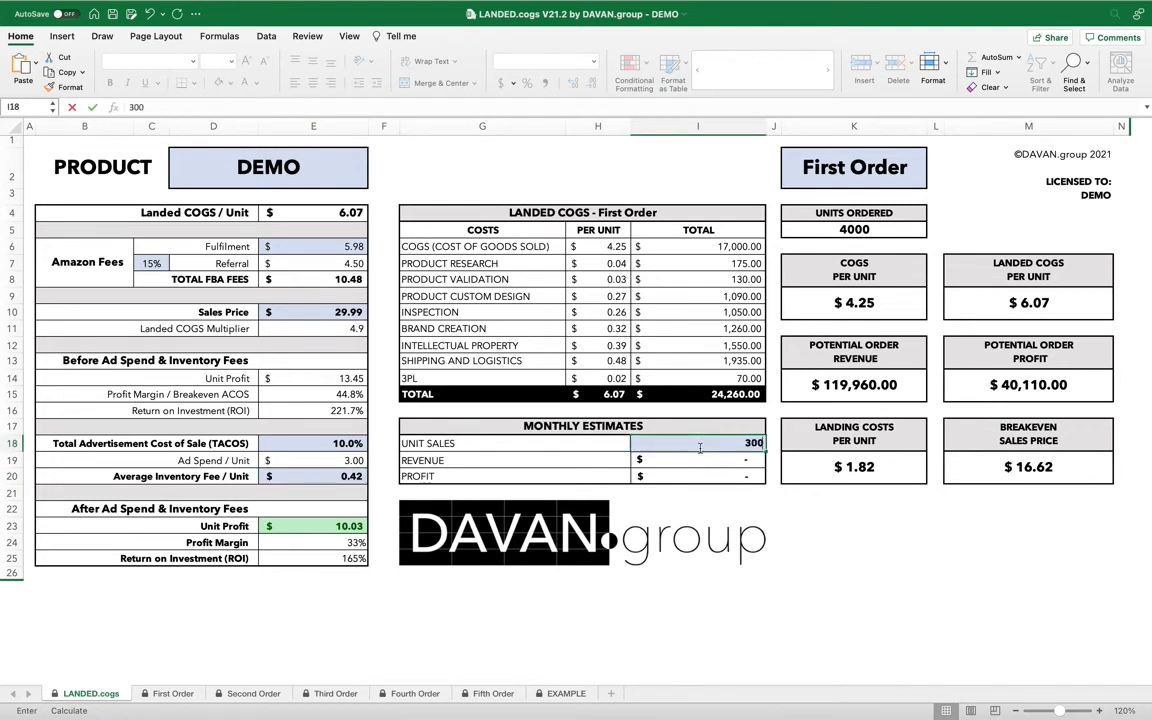
key("Return")
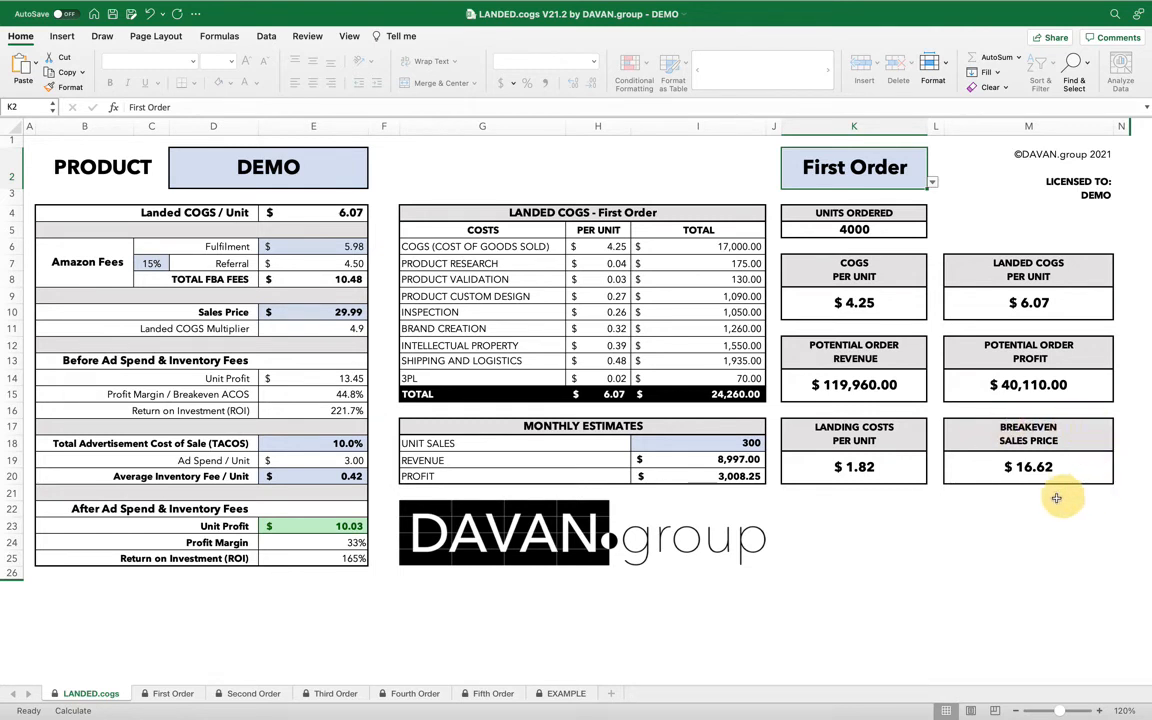
Set the sales price to 16.62.
left_click(330, 312)
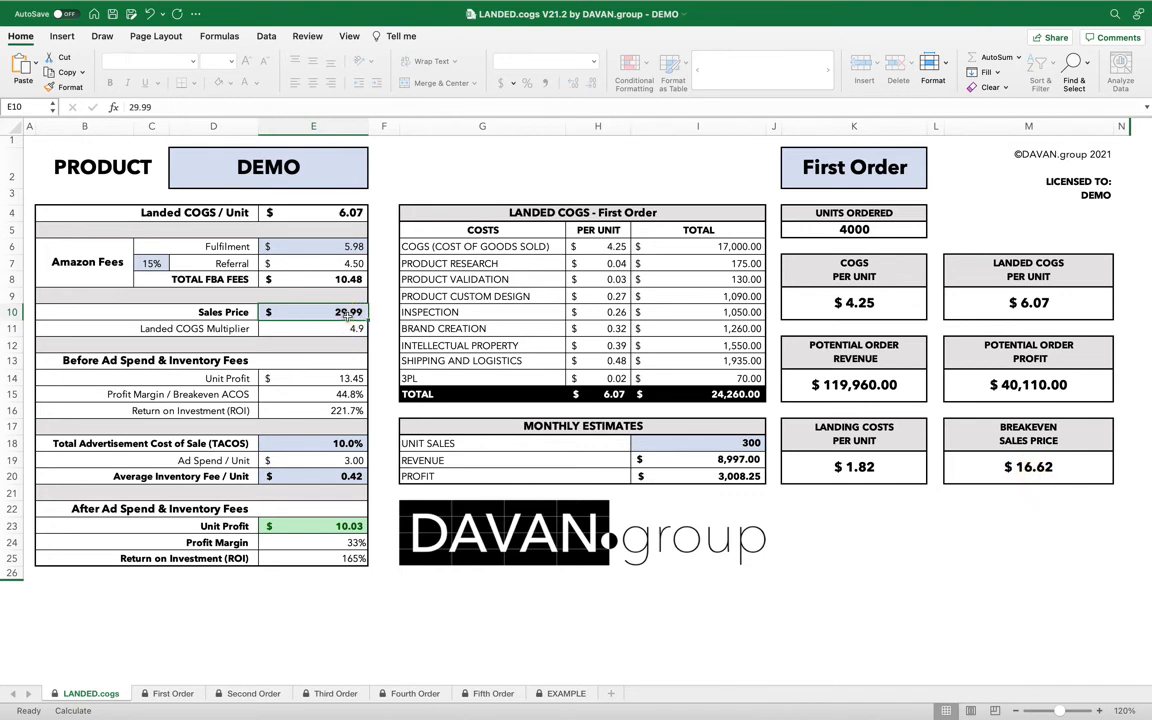
type("16.6")
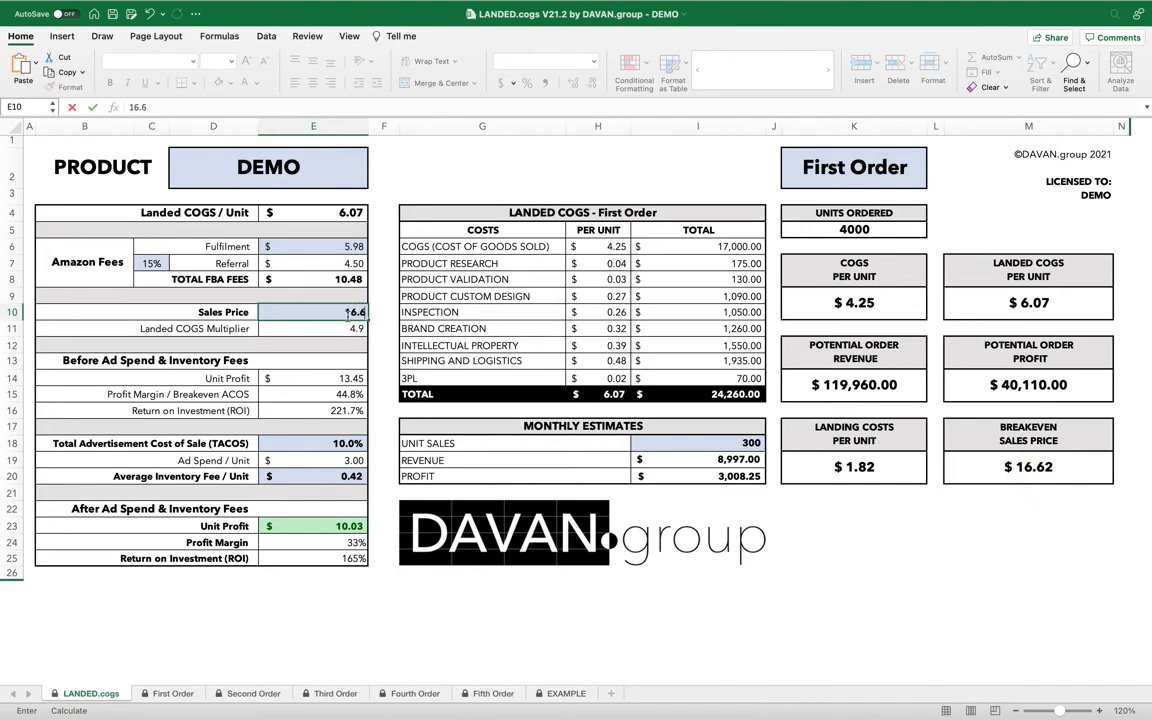
type("2")
left_click(340, 443)
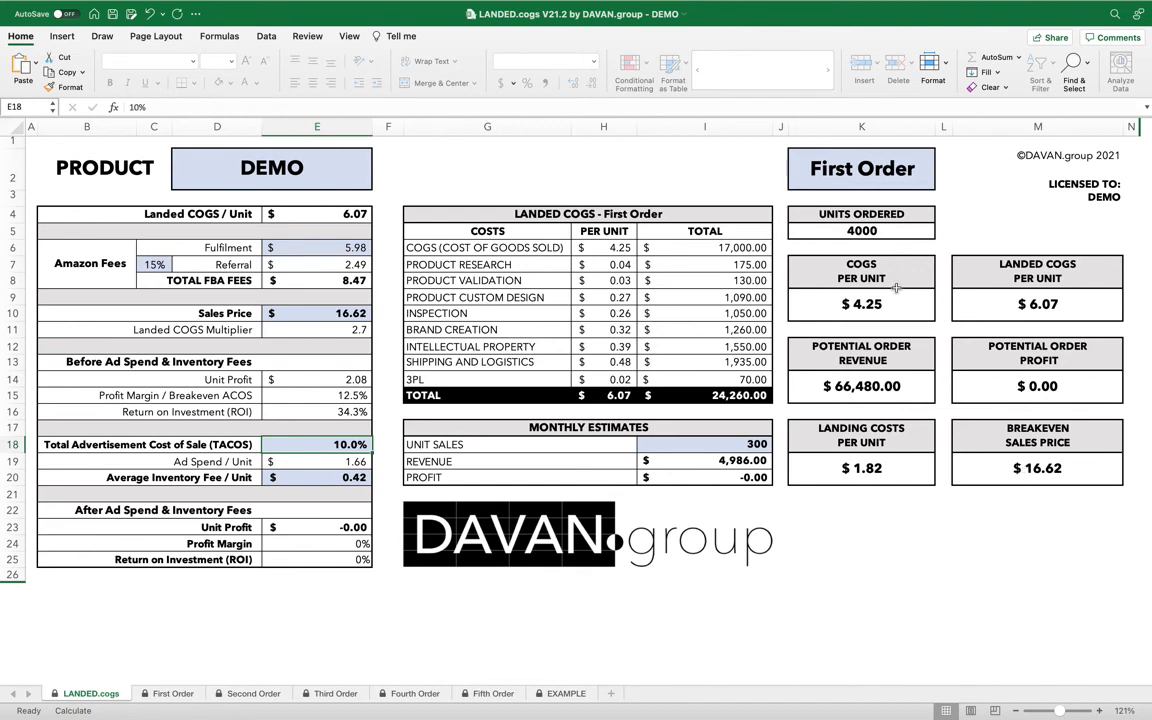
Set the sales price back to 29.99.
left_click(322, 313)
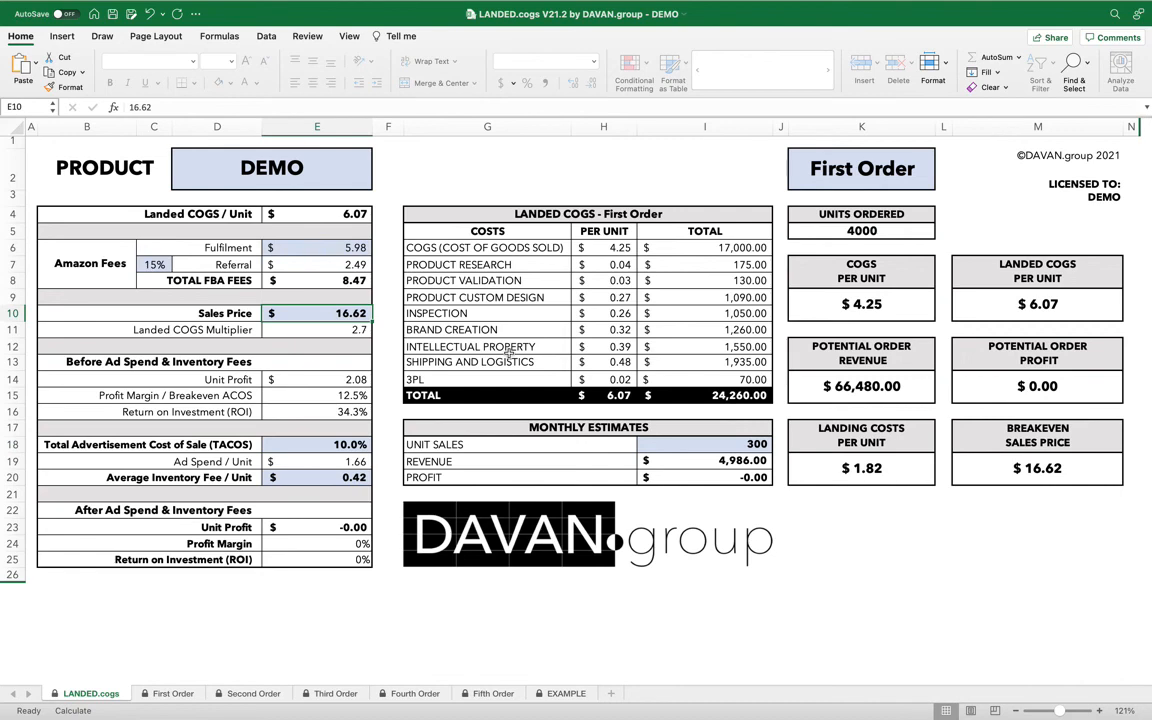
type("29.99")
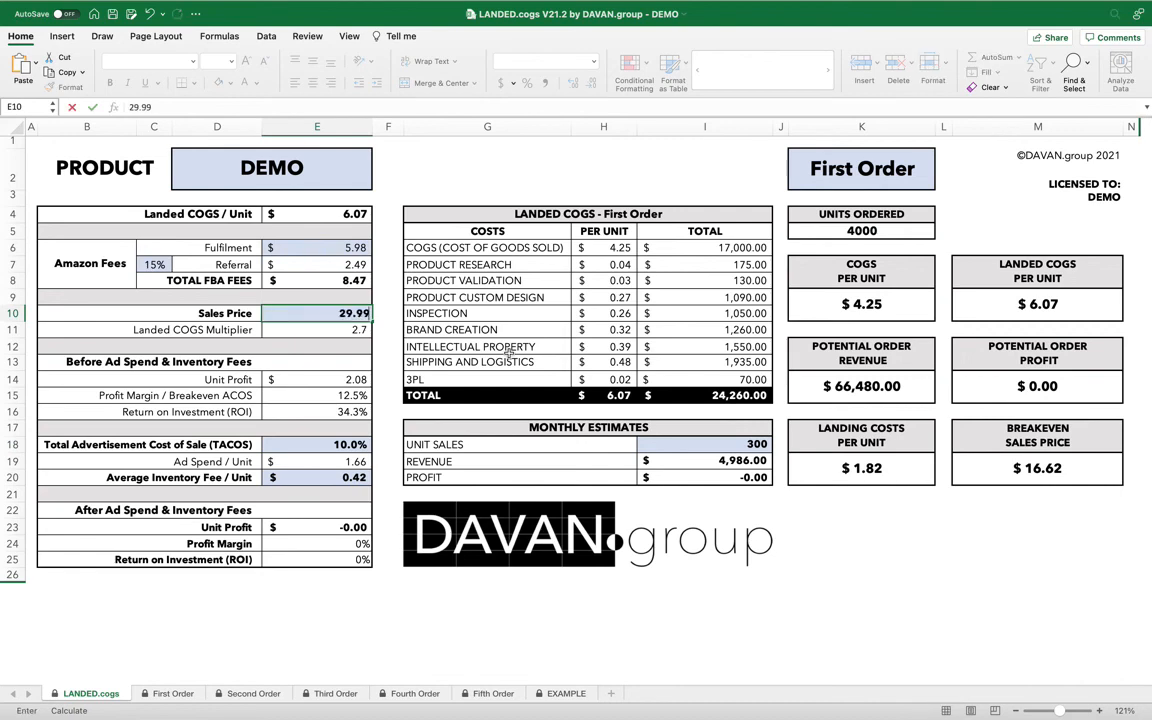
left_click(340, 444)
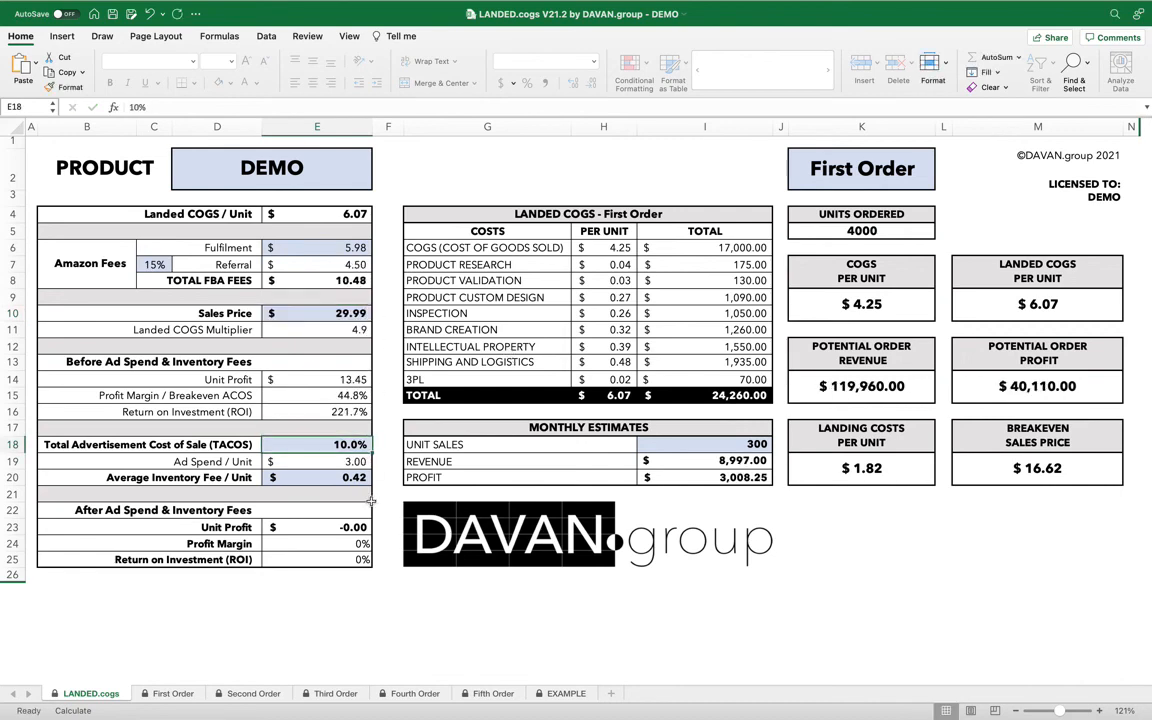
Switch the dashboard's order selector to Second Order.
scroll(367, 496, "up", 1)
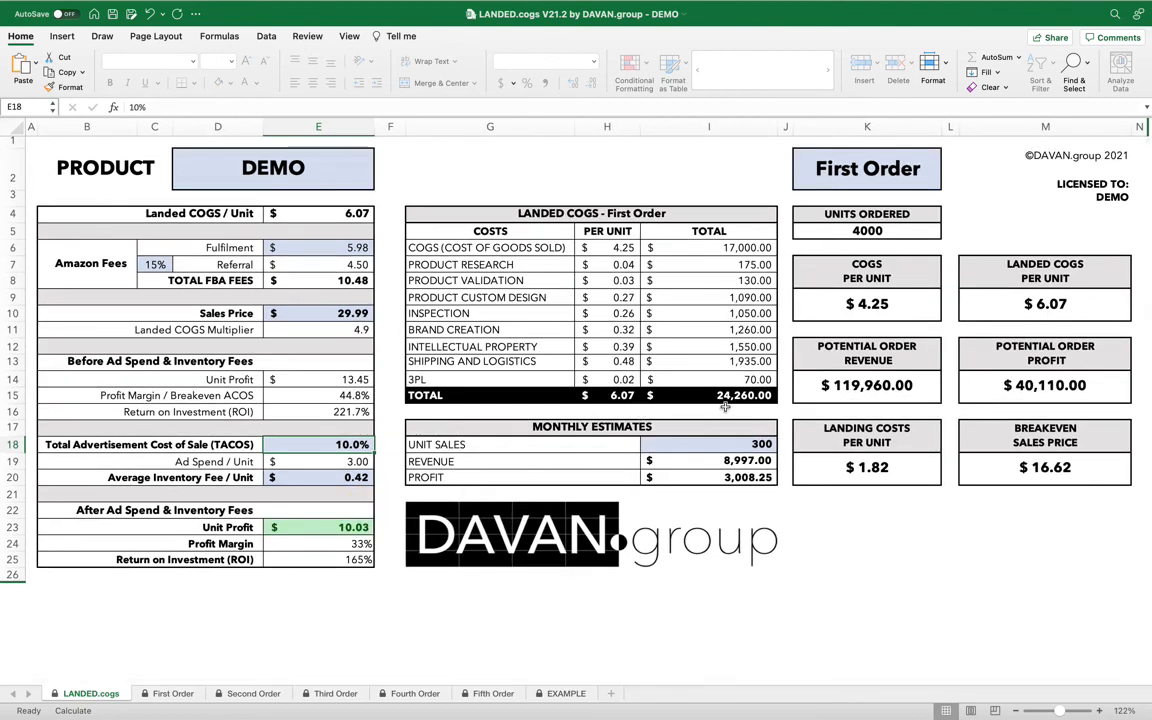
left_click(873, 173)
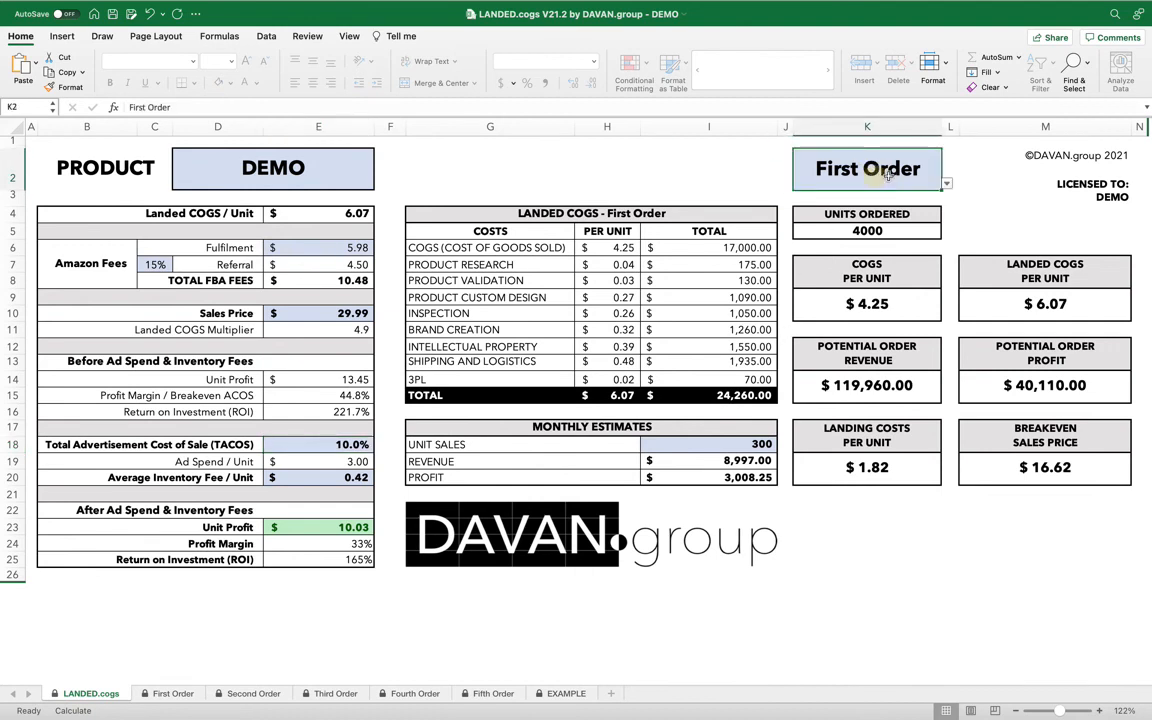
left_click(946, 185)
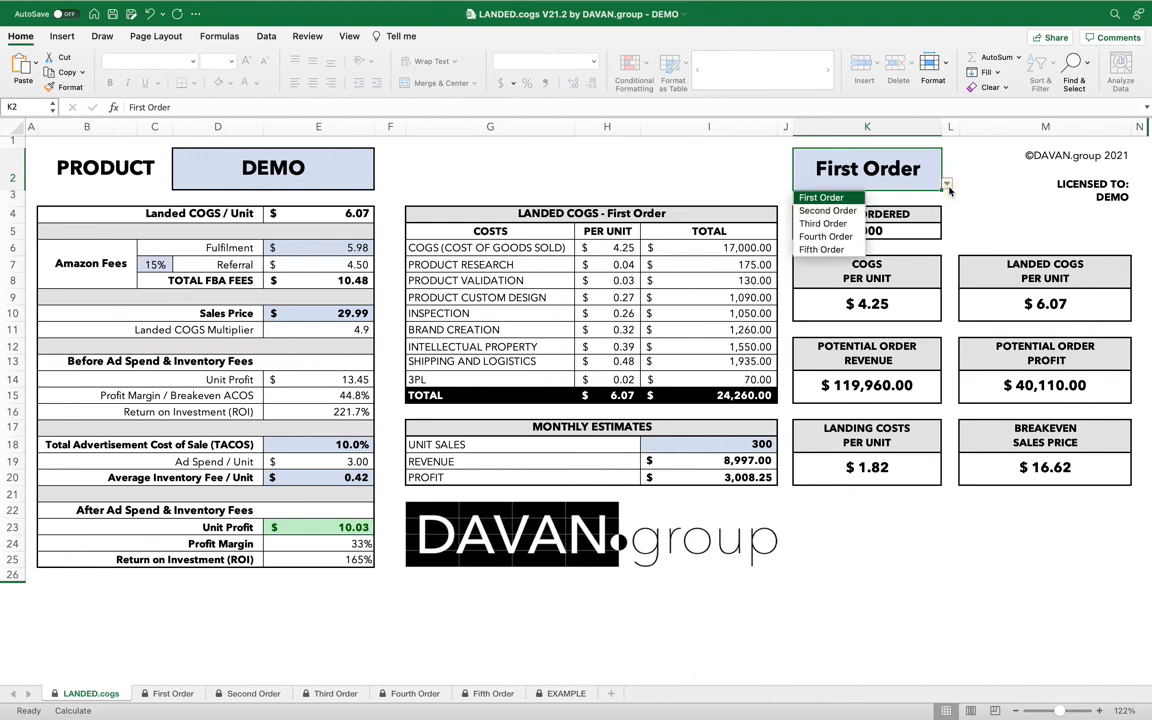
left_click(827, 212)
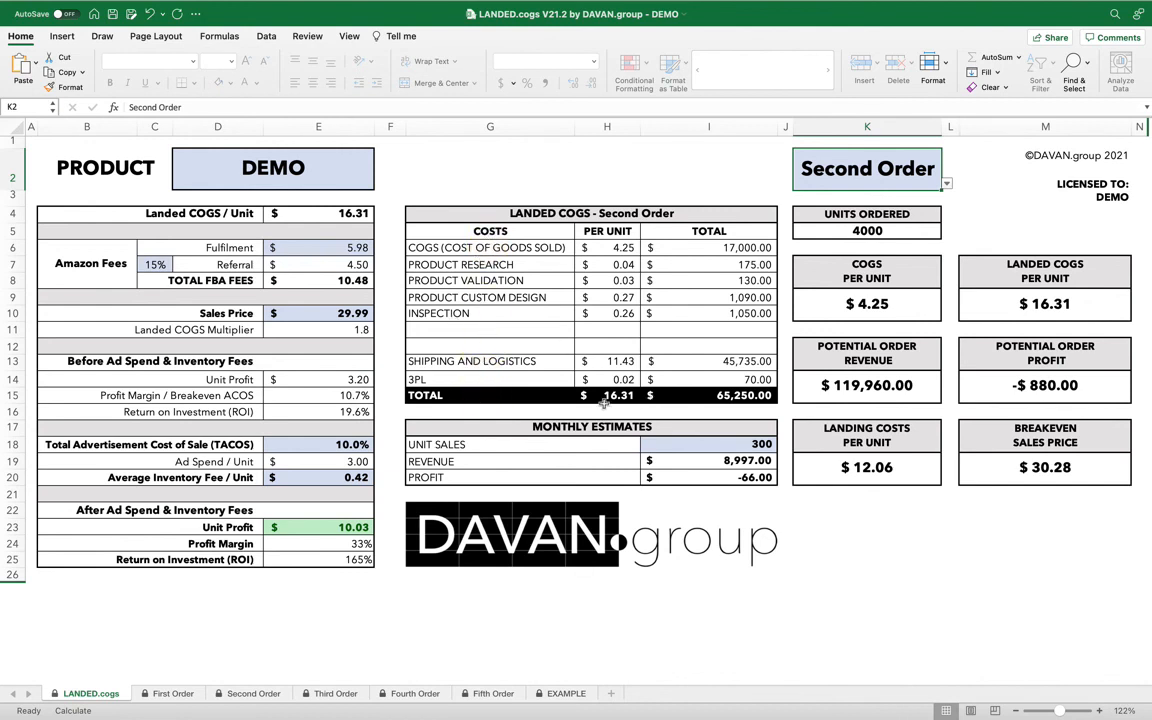
Open the Second Order sheet.
scroll(653, 398, "up", 1)
left_click(653, 399)
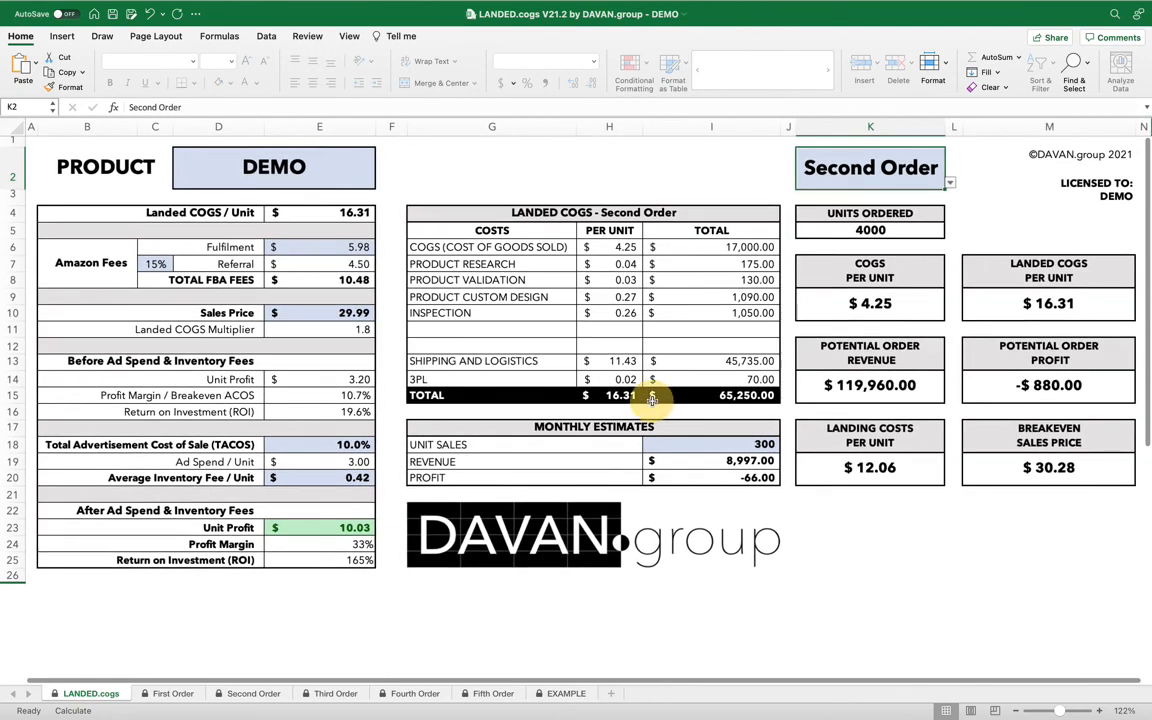
scroll(650, 405, "up", 1)
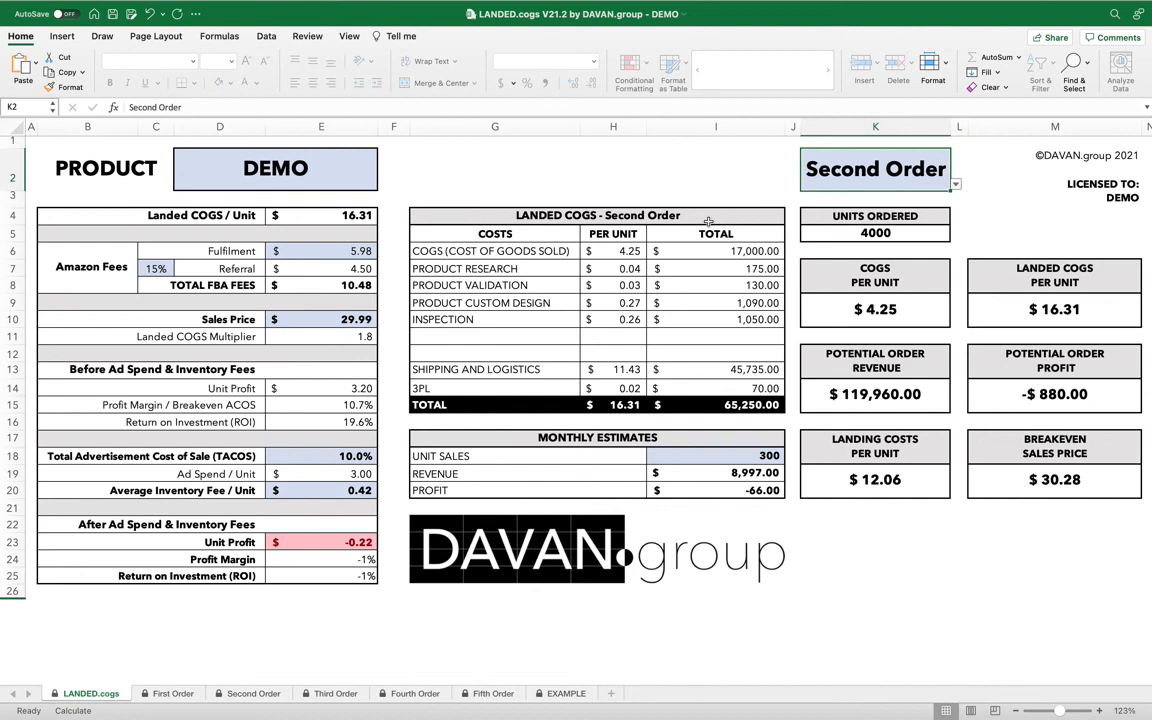
left_click(251, 693)
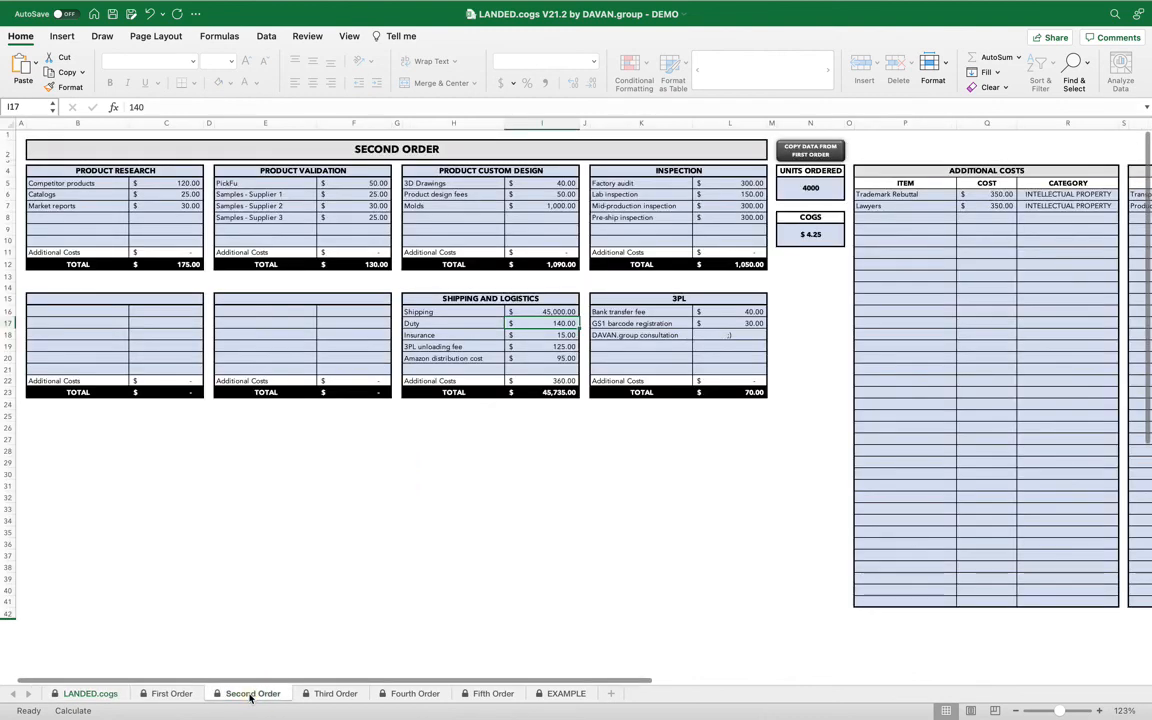
Set the Second Order's units ordered to 12000.
left_click(810, 188)
type("45")
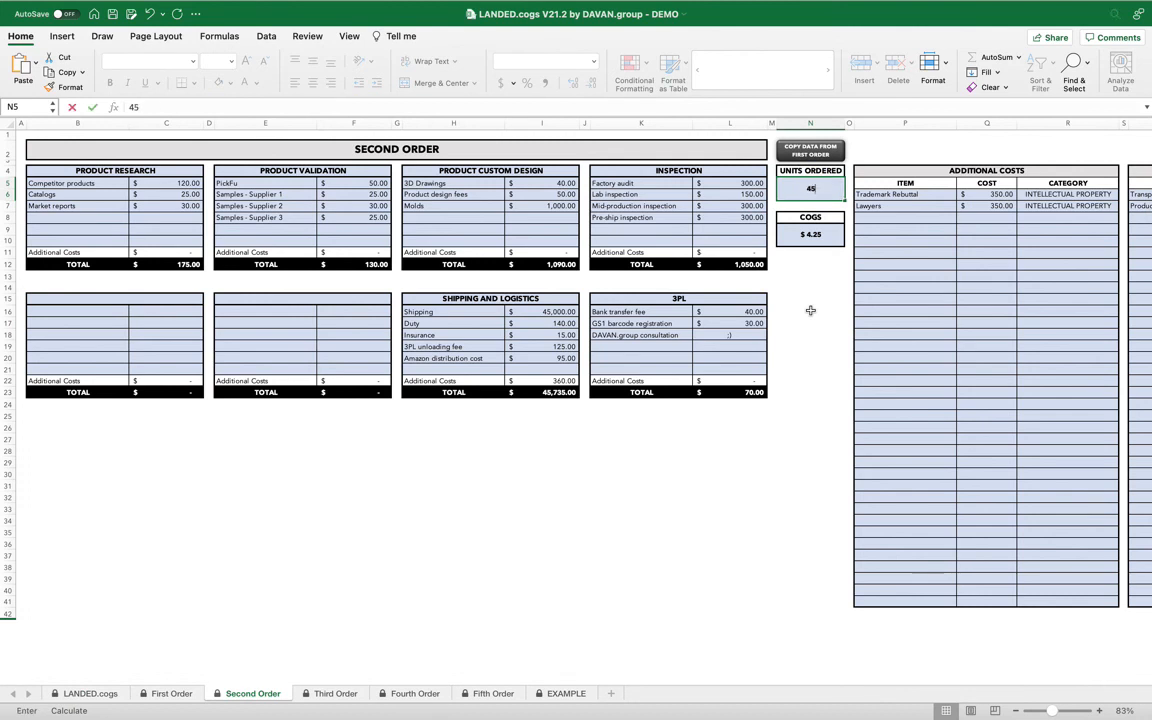
key("BackSpace")
key("BackSpace")
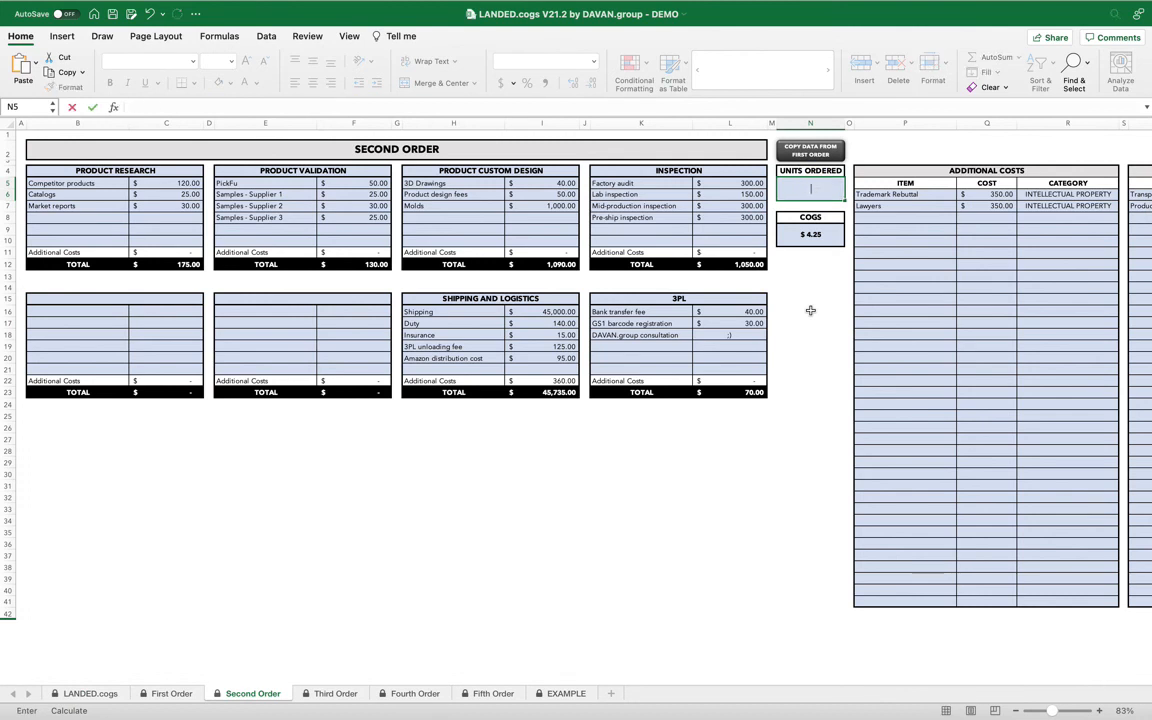
type("12000")
key("Return")
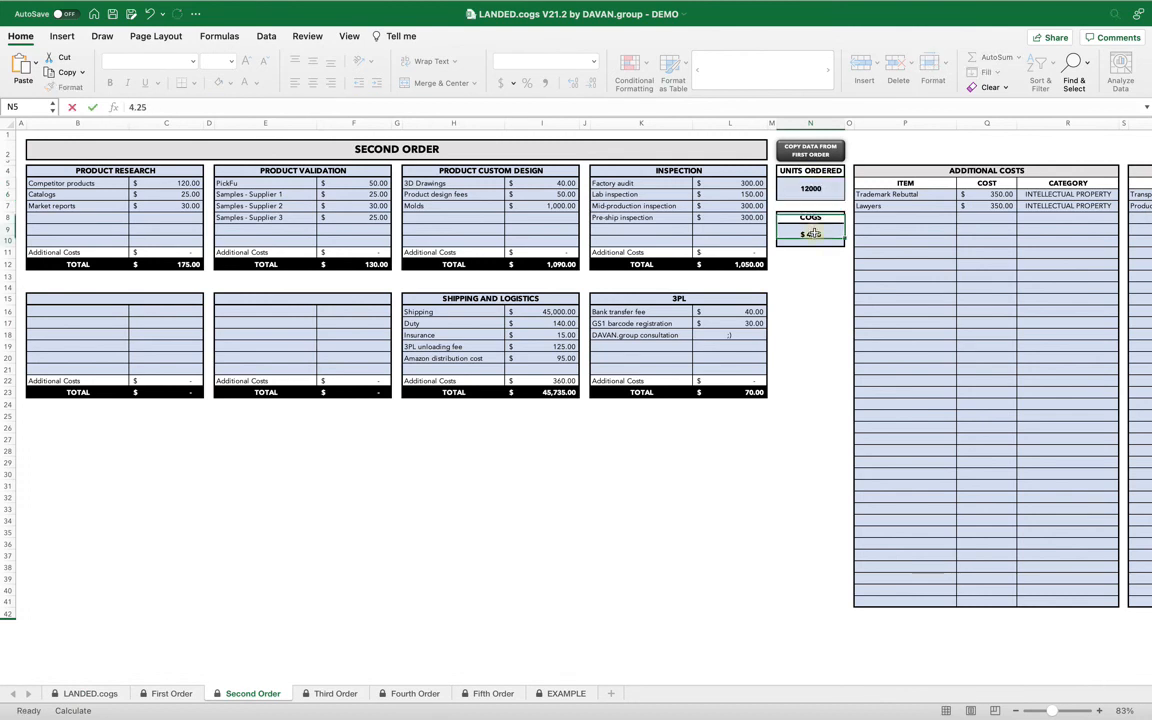
Set the Second Order's COGS per unit to 4.10 and return to the LANDED.cogs dashboard sheet.
type("4.10")
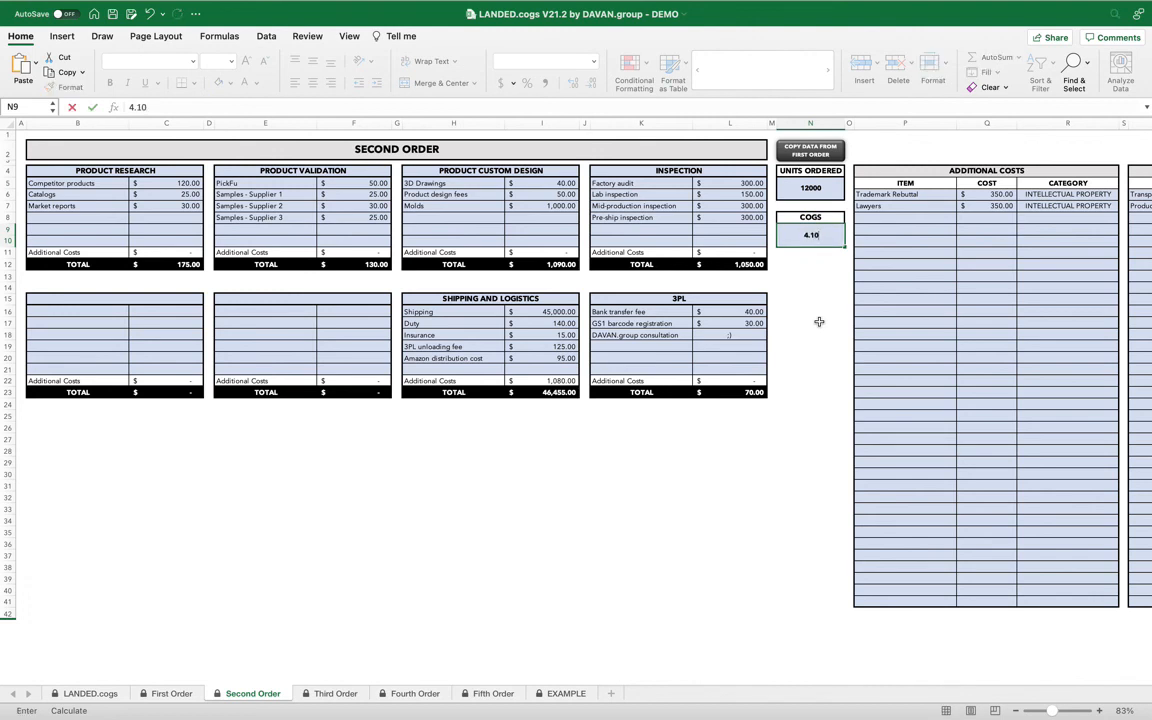
key("Return")
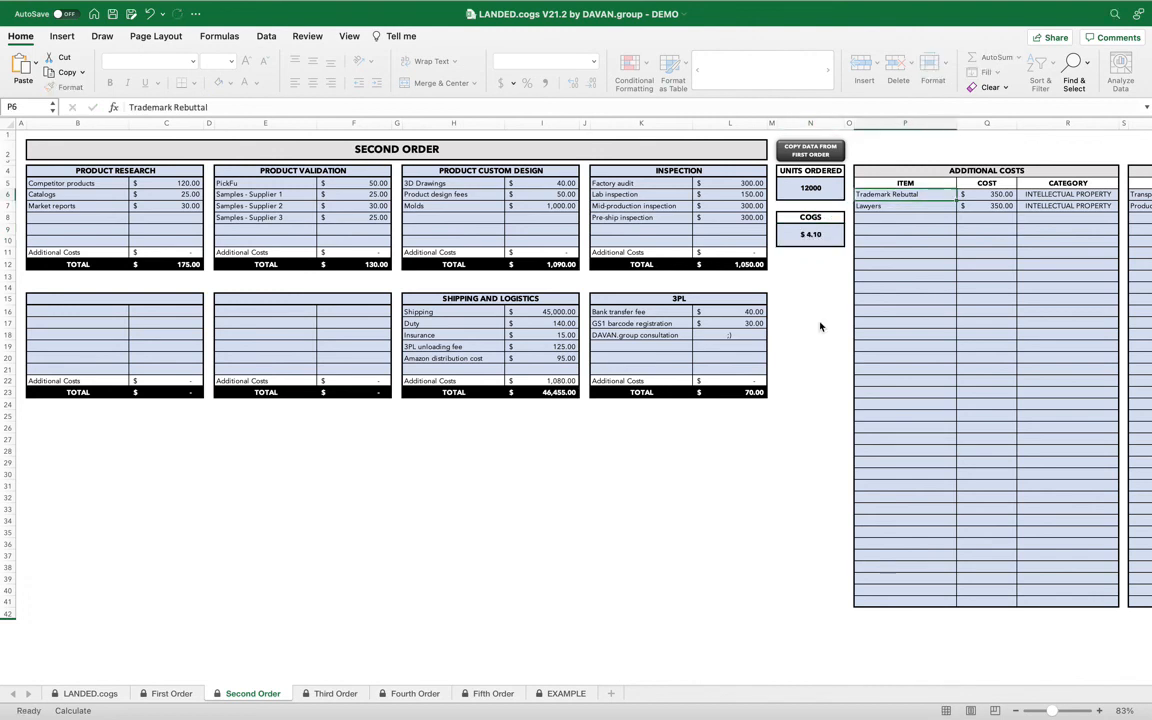
left_click(105, 695)
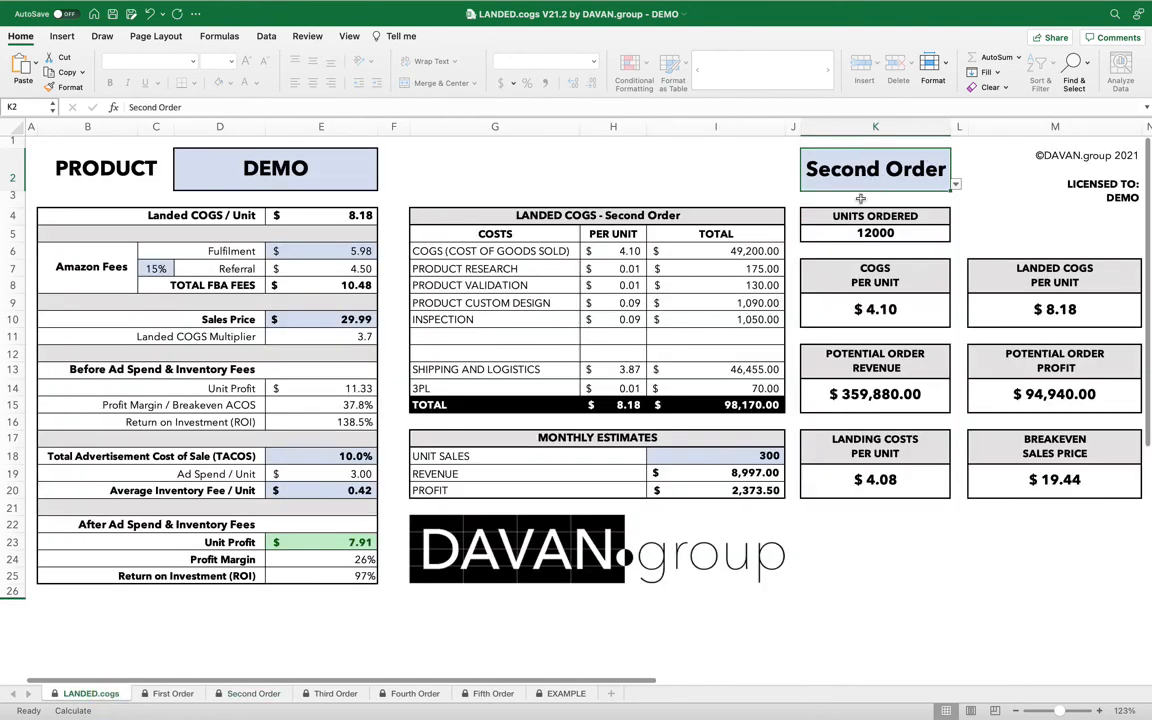